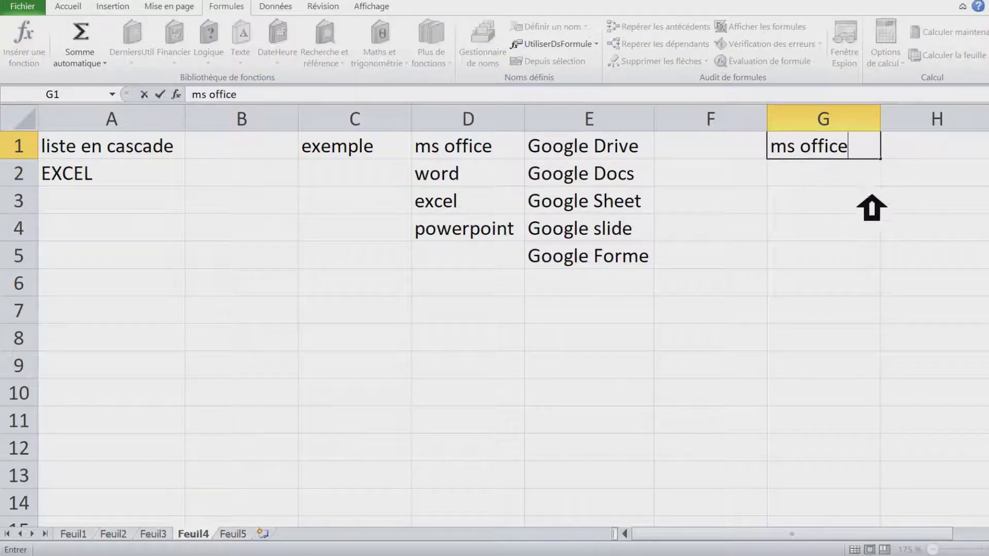
Step: Confirm the entry "ms office" in cell G1 and fill that cell with yellow
left_click(850, 194)
left_click(826, 152)
left_click(838, 170)
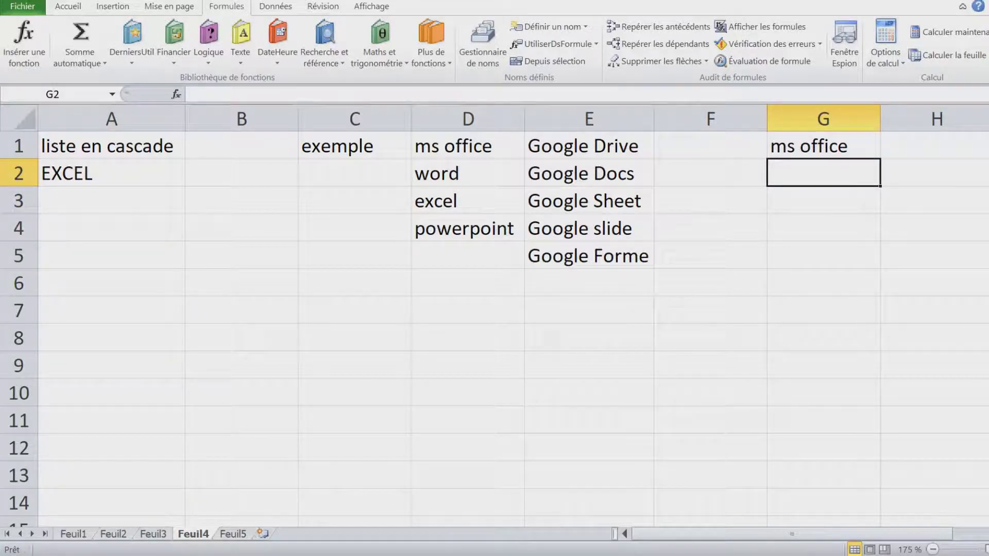
left_click(840, 197)
left_click(837, 179)
left_click(812, 147)
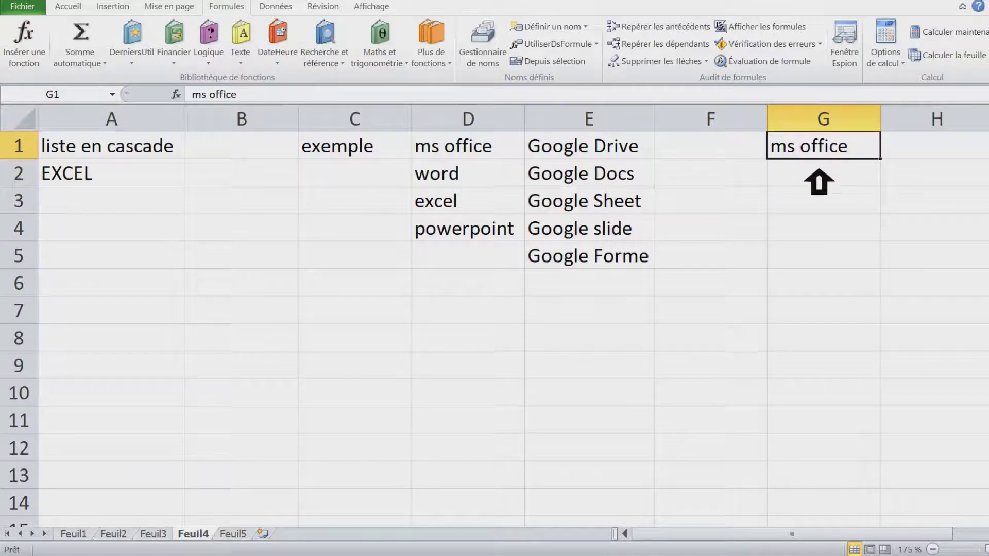
left_click(75, 7)
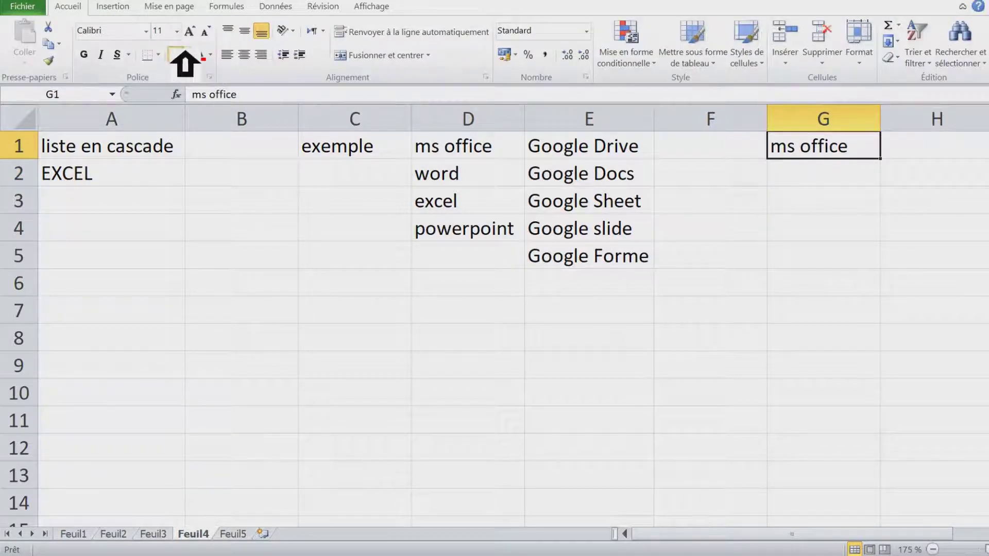
left_click(183, 54)
left_click(850, 178)
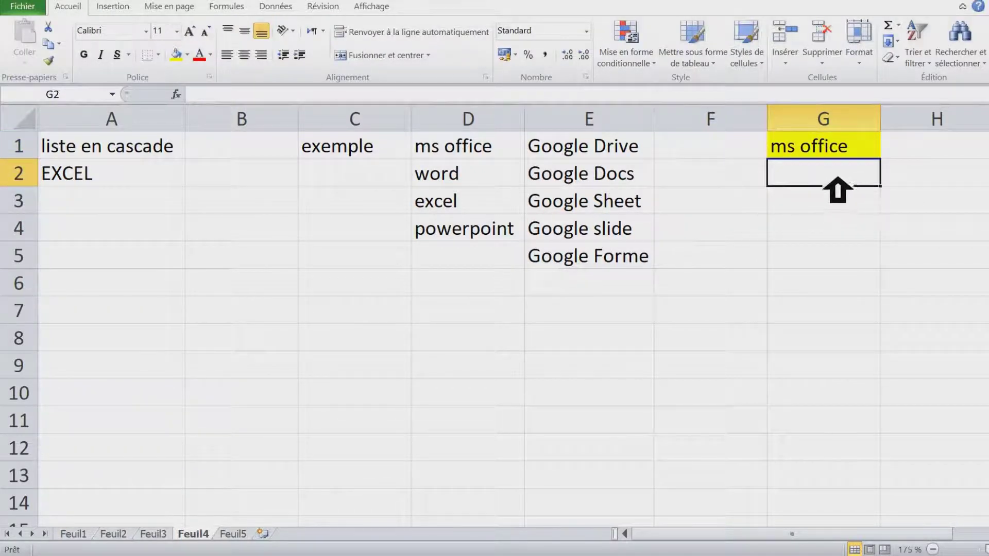
Step: Narrow the empty column F between the Google Drive list and the yellow ms office cell
left_click_drag(466, 192, 468, 244)
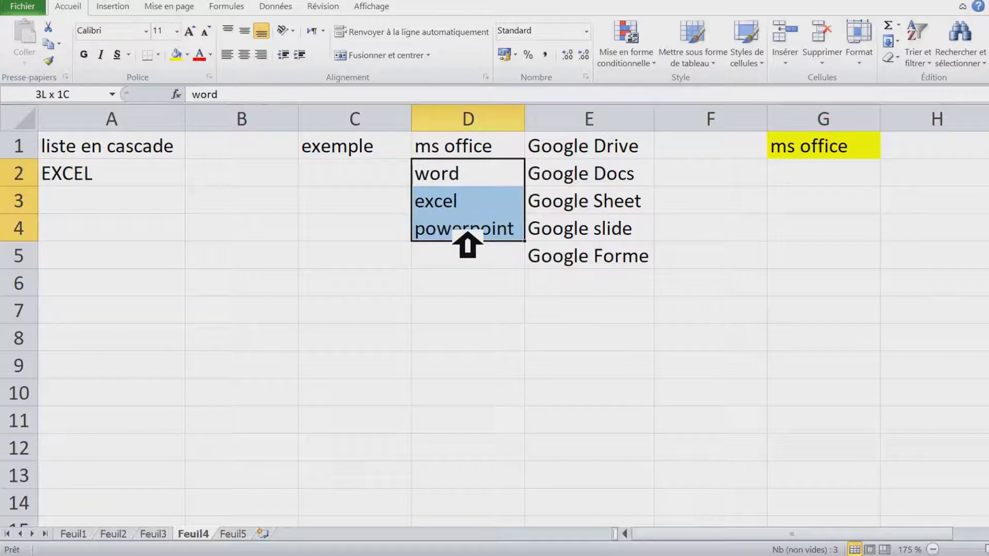
left_click(820, 180)
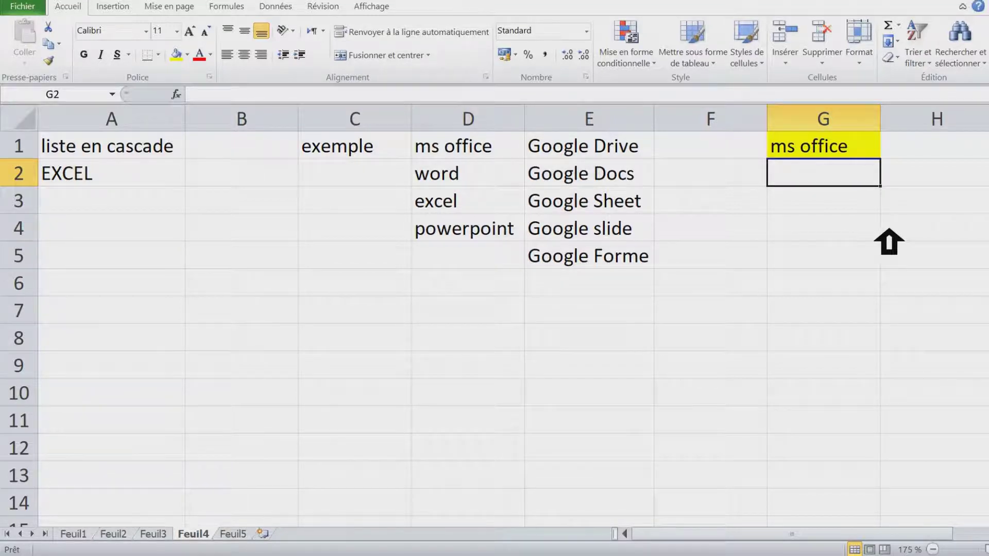
left_click(839, 154)
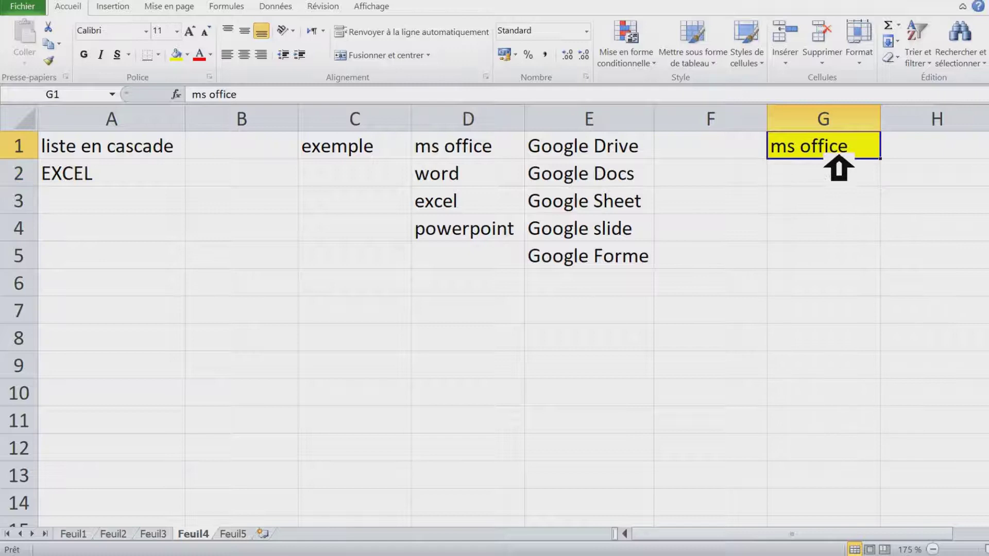
left_click_drag(783, 132, 703, 209)
left_click(761, 175)
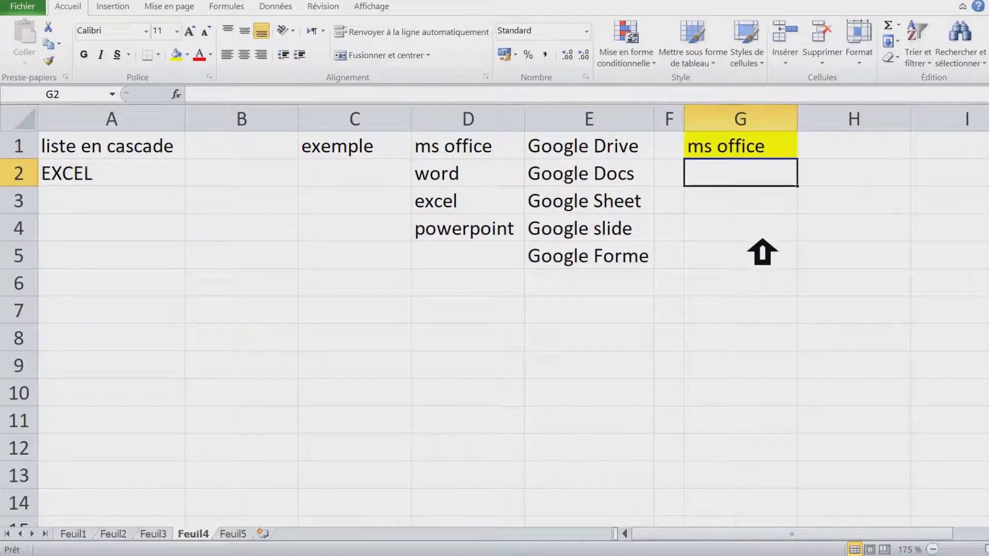
Step: Examine the items listed under the ms office heading in column D and the Google Drive heading in column E
left_click(488, 175)
left_click(480, 227)
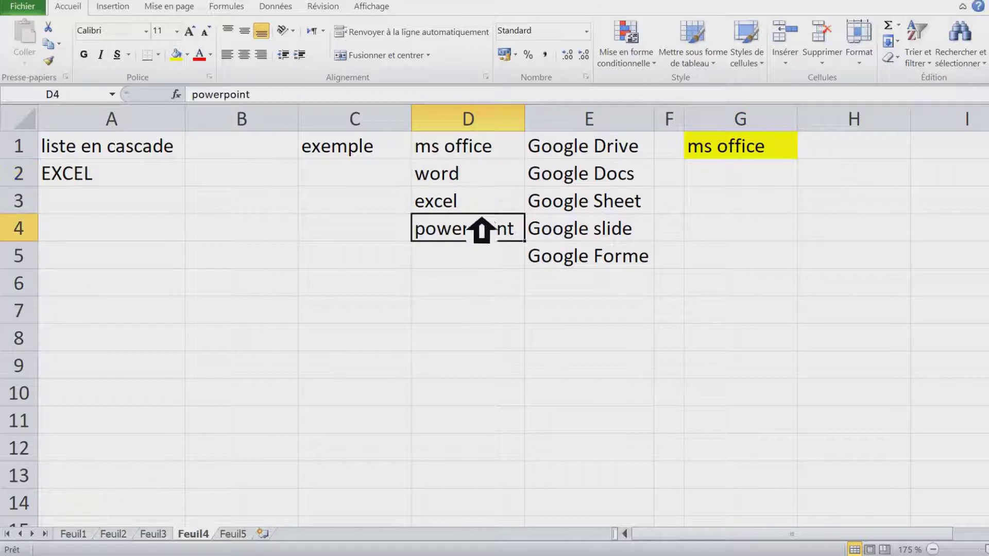
left_click(483, 154)
left_click(486, 182)
left_click(474, 206)
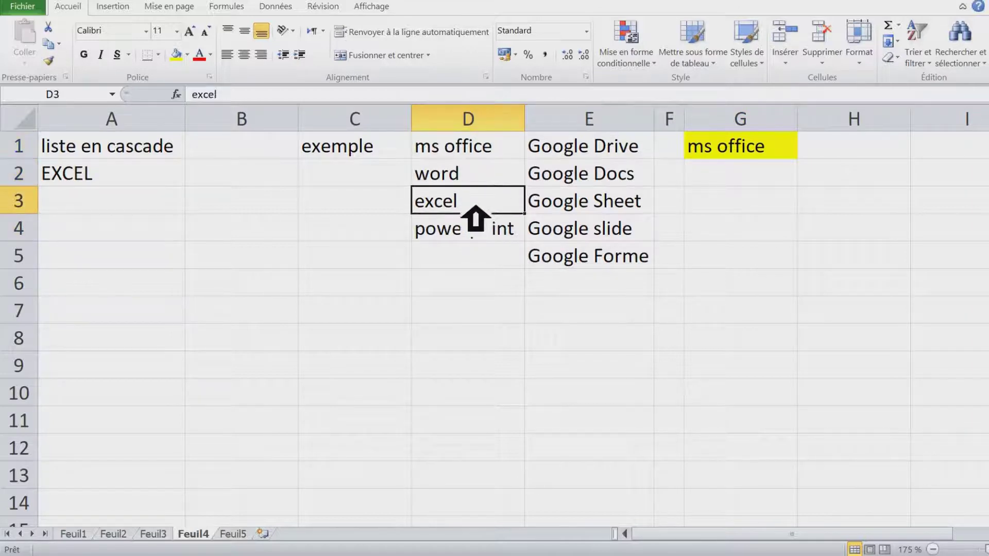
left_click(473, 229)
left_click_drag(470, 258, 478, 363)
left_click(466, 262)
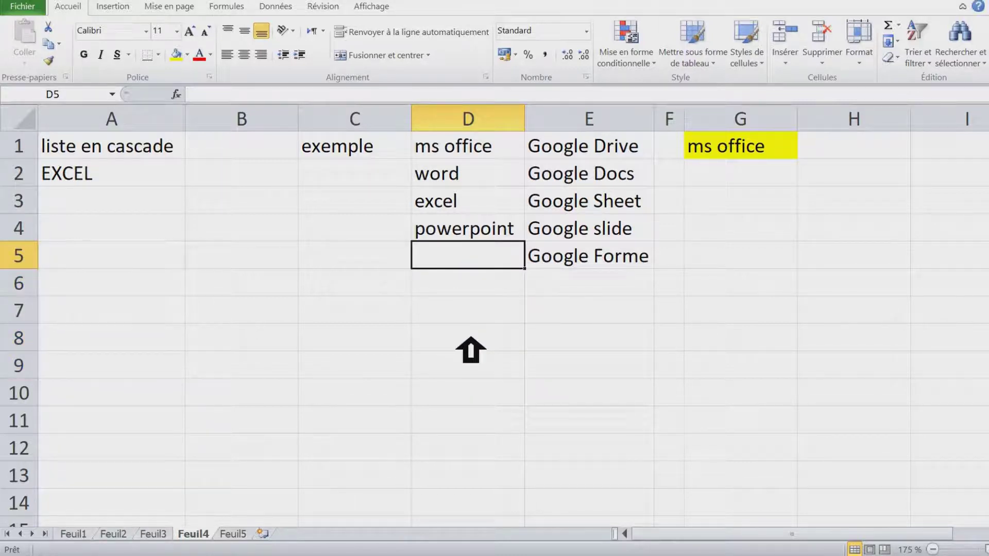
left_click_drag(469, 175, 474, 227)
left_click(623, 151)
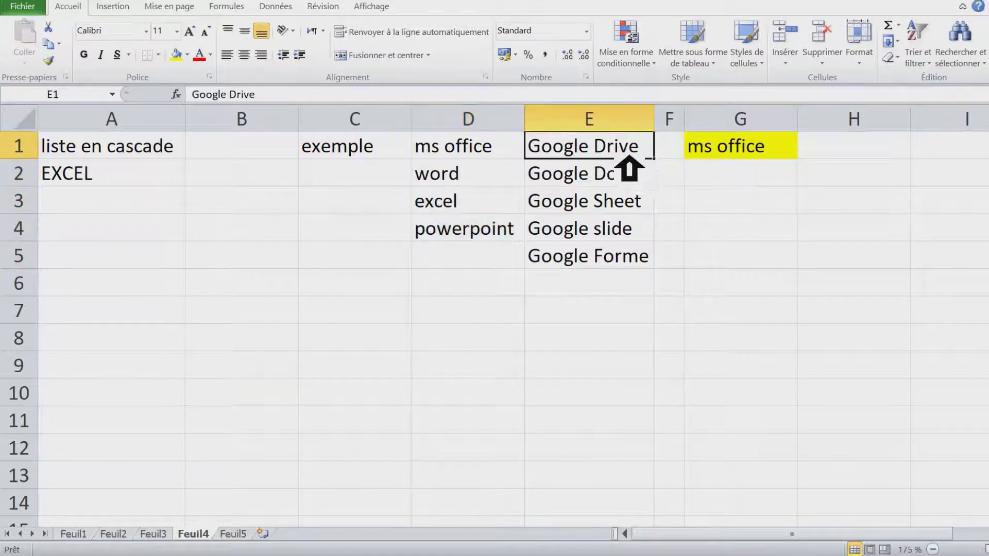
left_click_drag(620, 186, 621, 265)
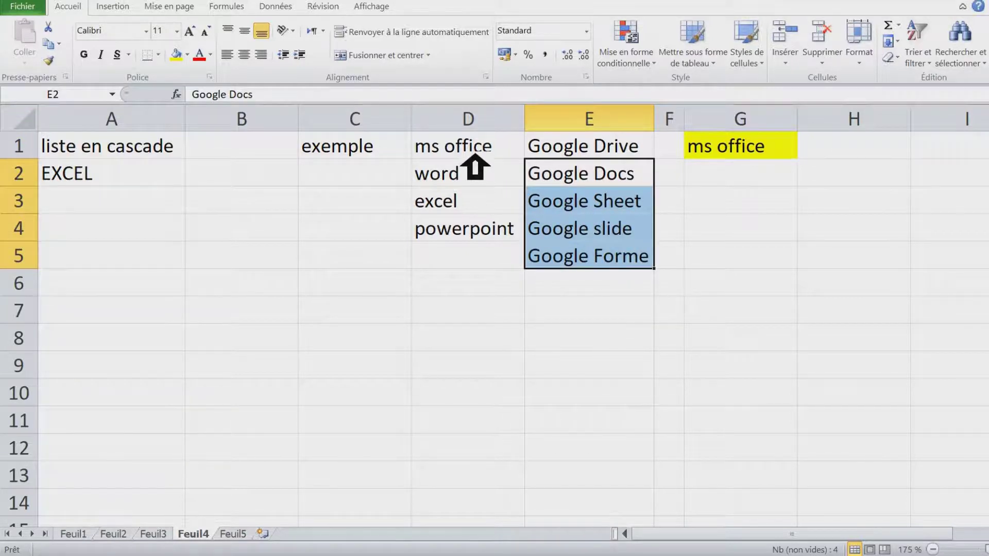
Step: Create named ranges from D1:E5, taking the names from the top row only and not from the left column
left_click_drag(475, 157, 585, 255)
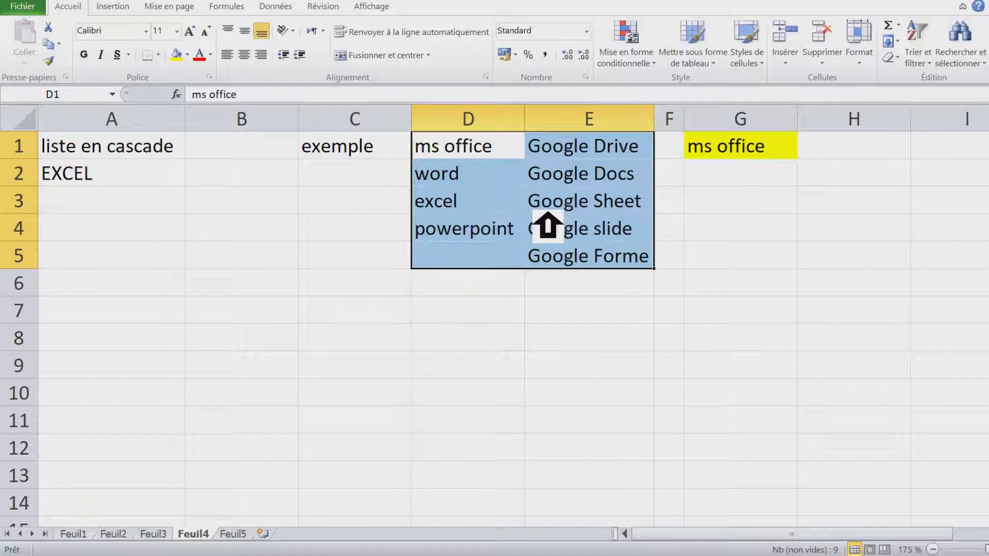
key("ctrl+shift+F3")
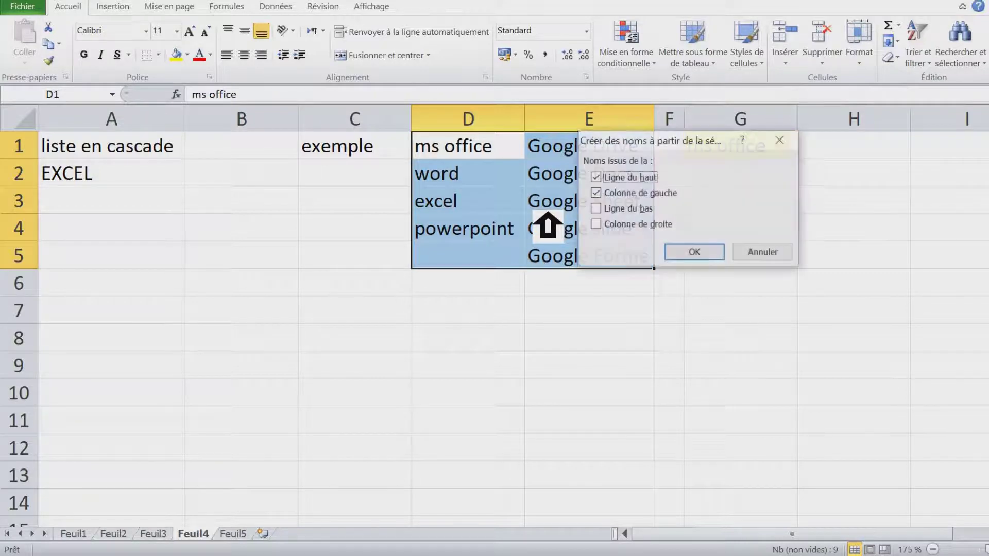
left_click_drag(675, 141, 418, 97)
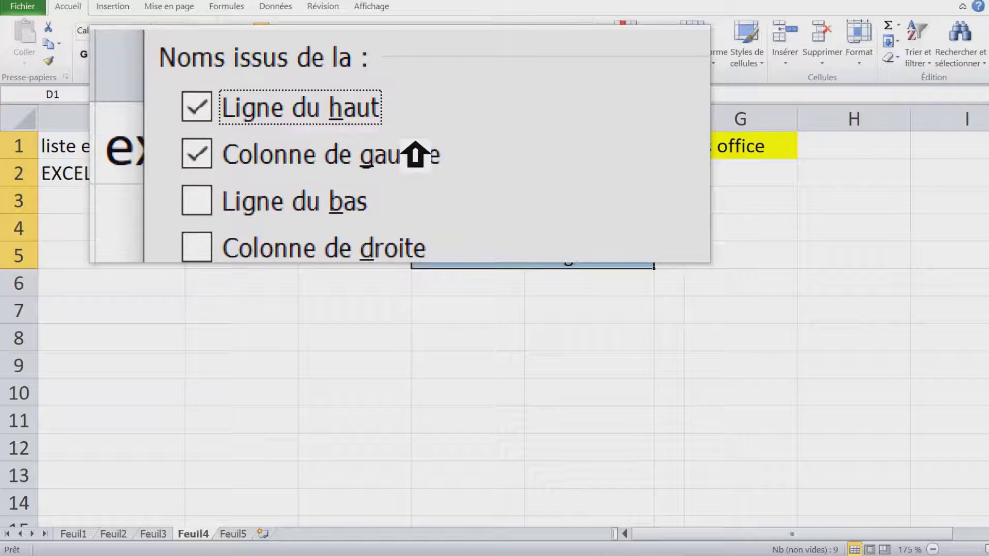
left_click(414, 164)
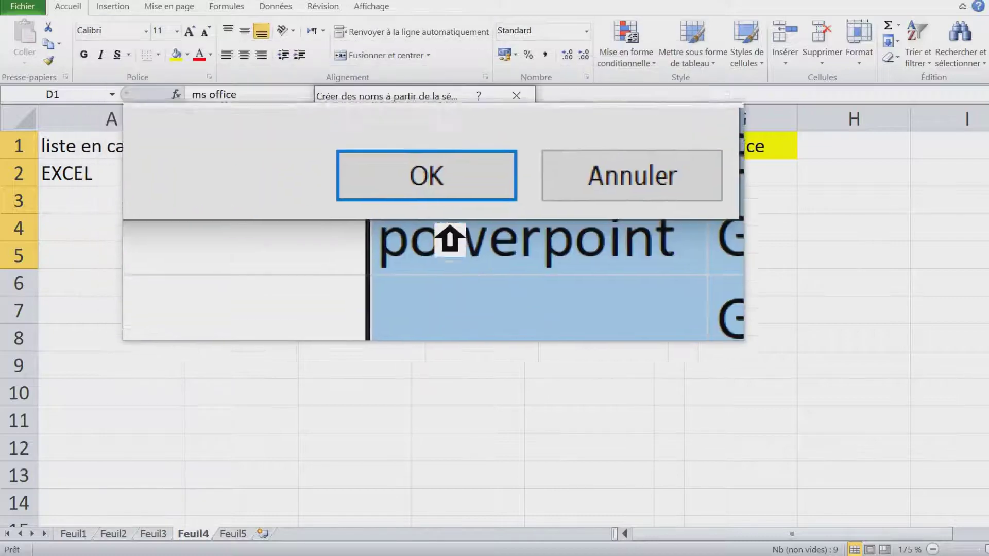
left_click(449, 216)
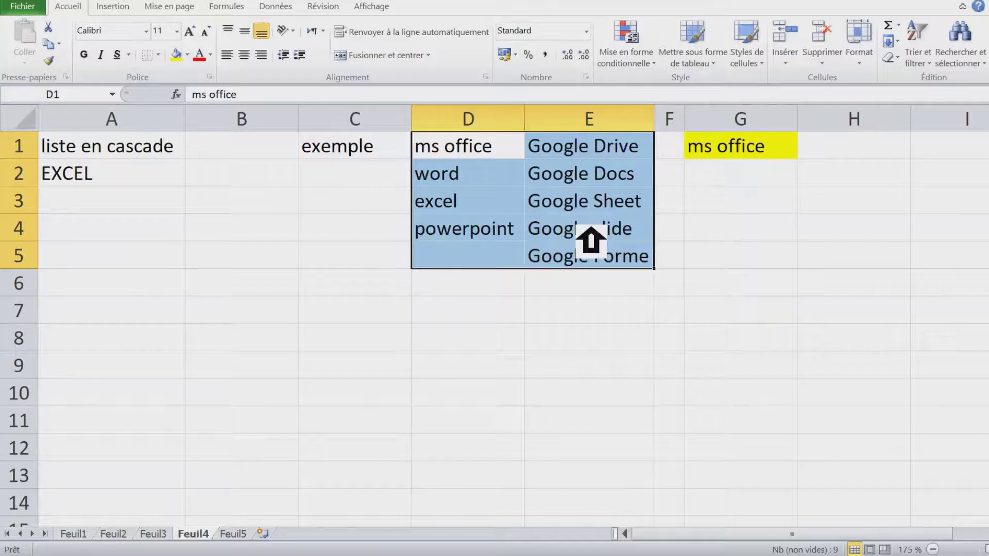
left_click(592, 238)
left_click(483, 167)
left_click_drag(484, 154, 586, 251)
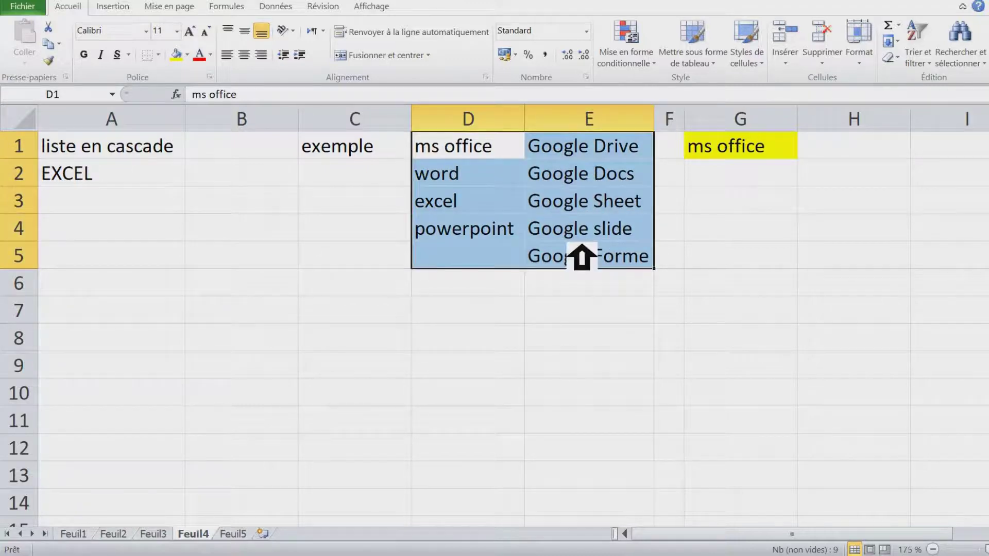
Step: Insert an empty column before column G, which holds the yellow ms office cell
left_click(774, 154)
key("Right")
key("Right")
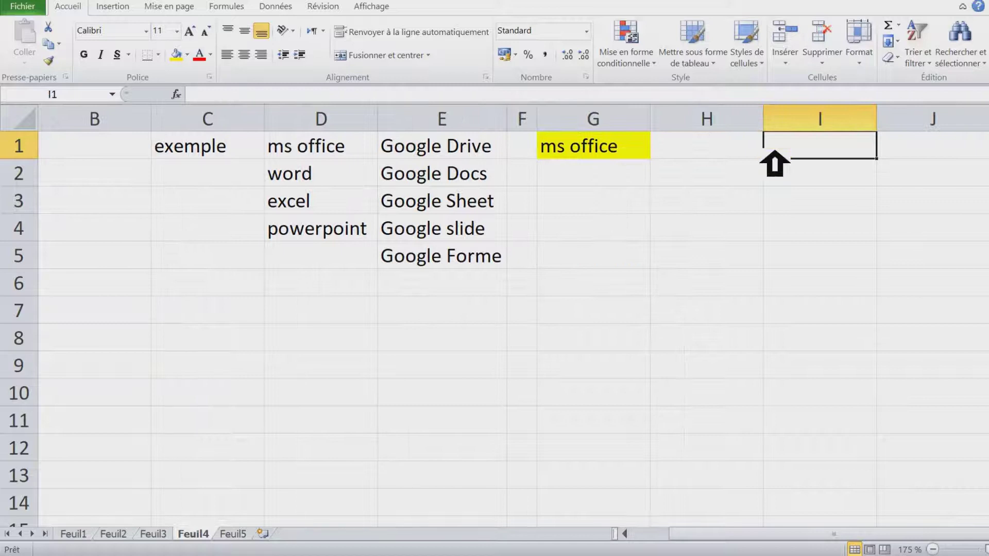
left_click(634, 152)
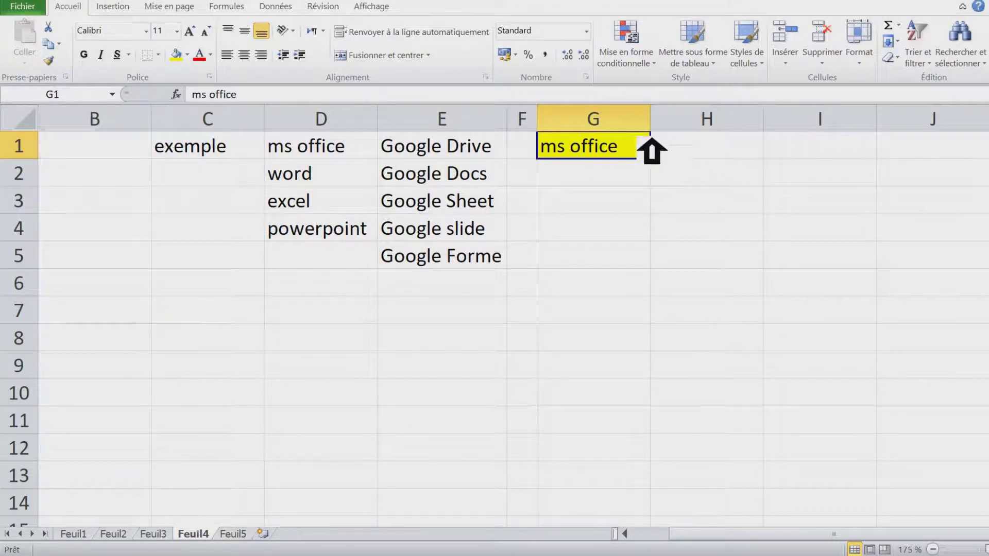
left_click(600, 128)
key("ctrl+plus")
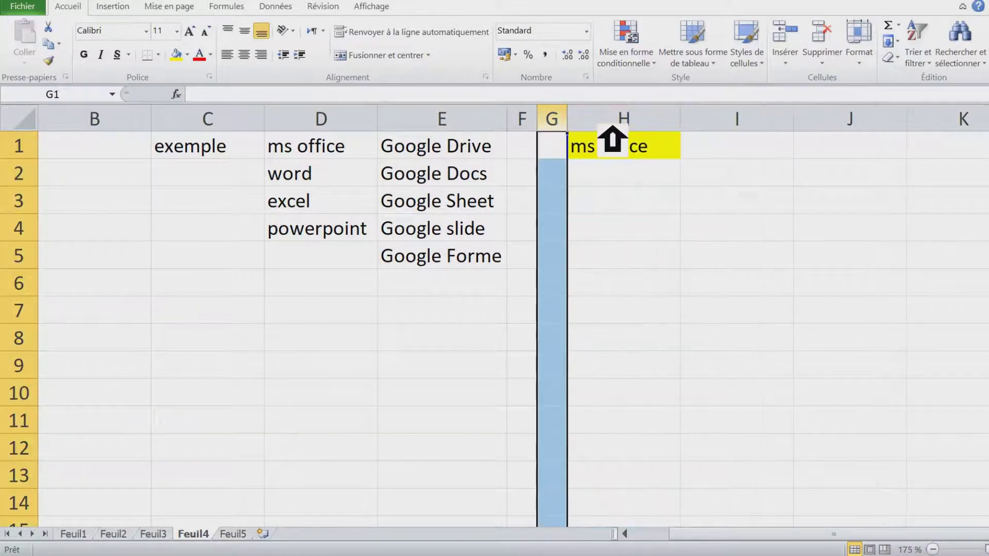
Step: Clear the text in the yellow cell H1 and set its data validation to allow a list (Liste)
left_click(661, 155)
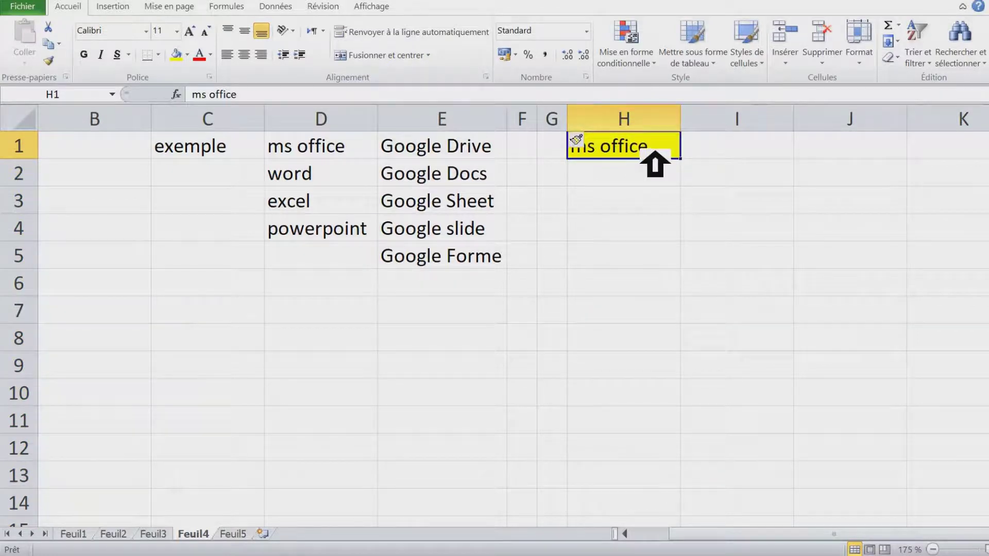
key("Delete")
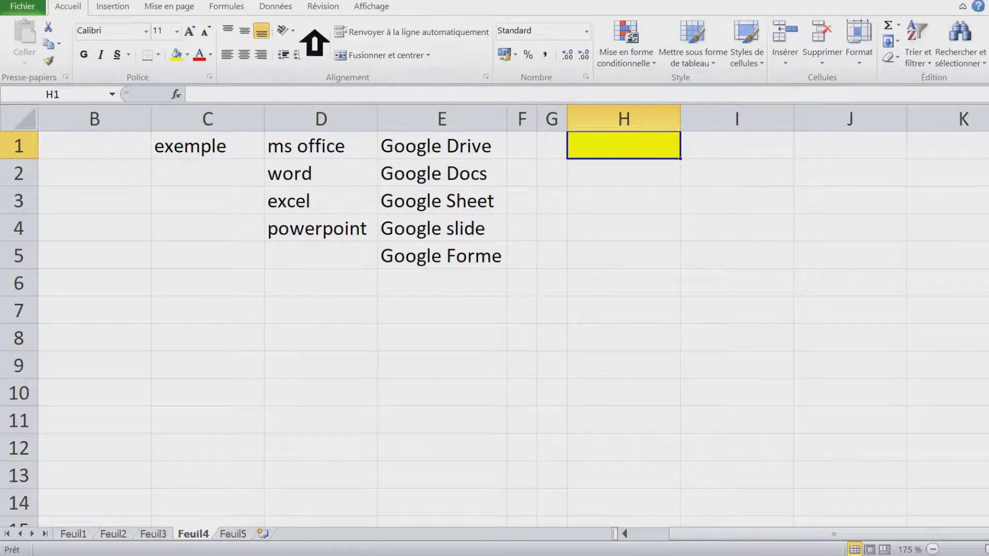
left_click(293, 5)
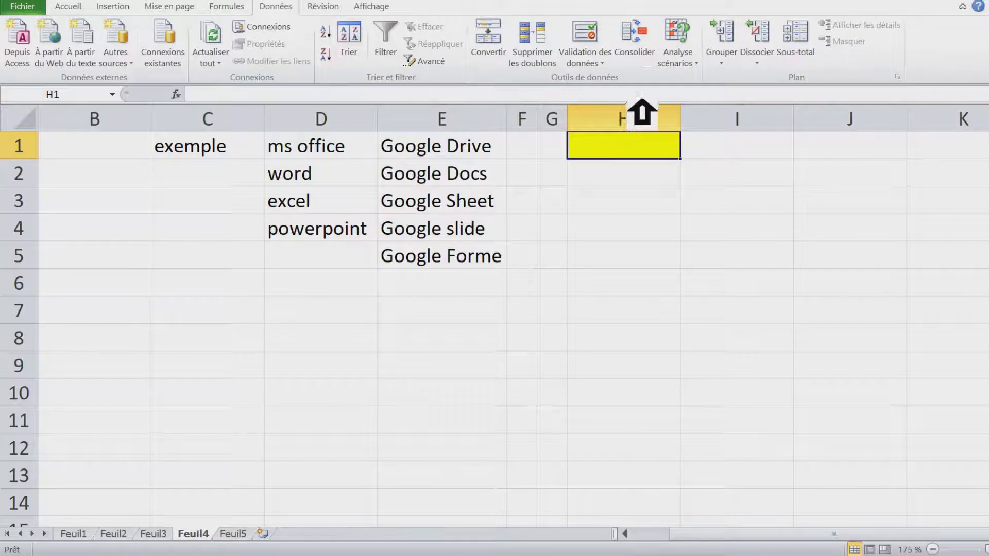
left_click(617, 63)
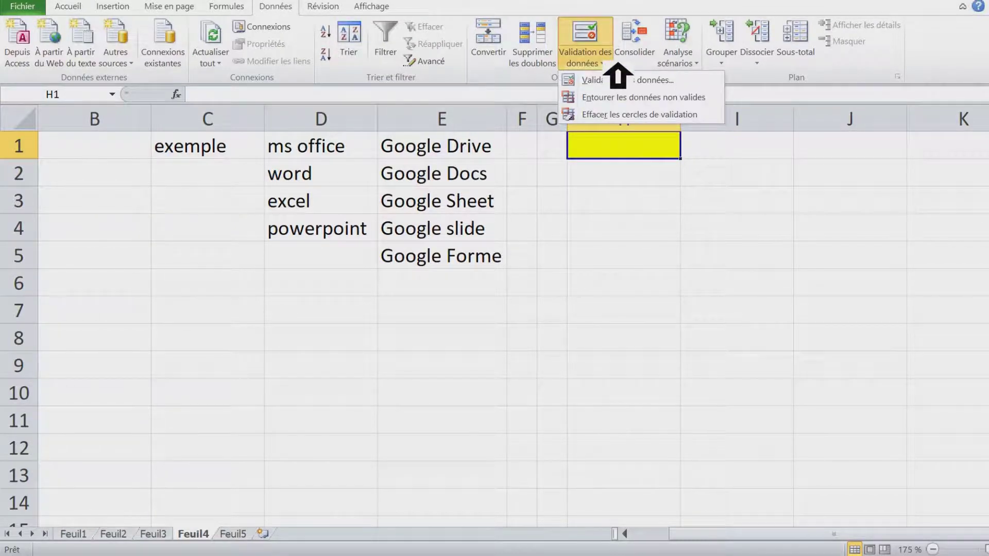
left_click(613, 81)
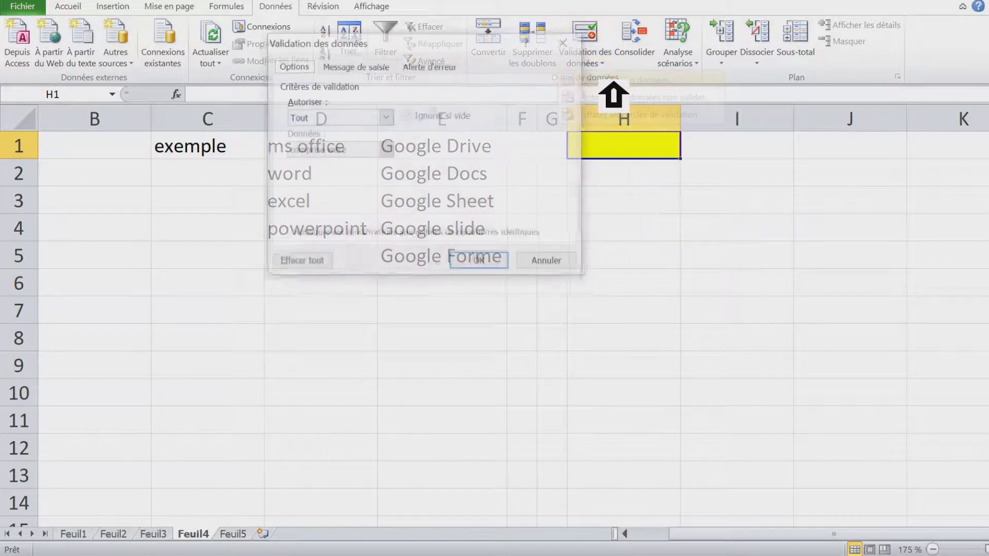
left_click_drag(453, 39, 713, 42)
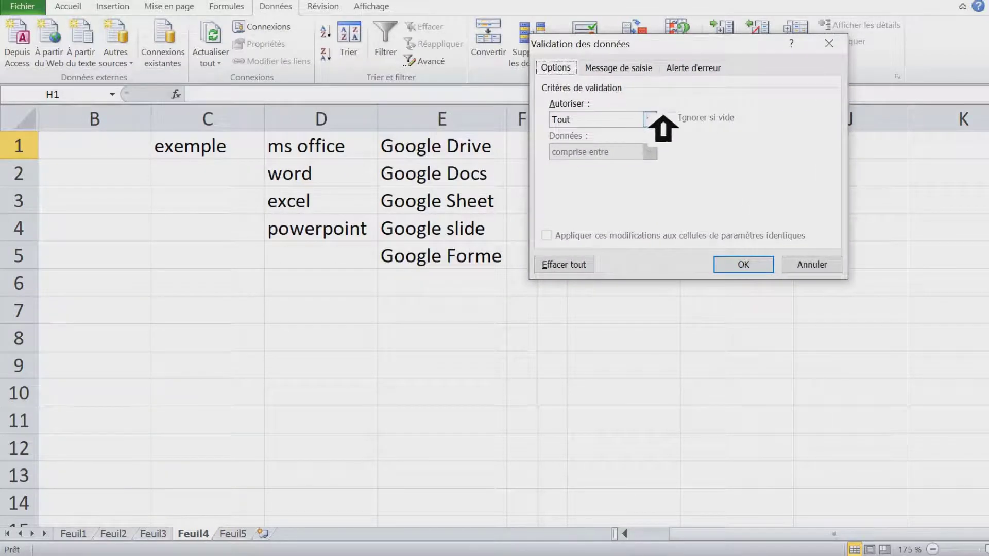
left_click(651, 118)
left_click(609, 165)
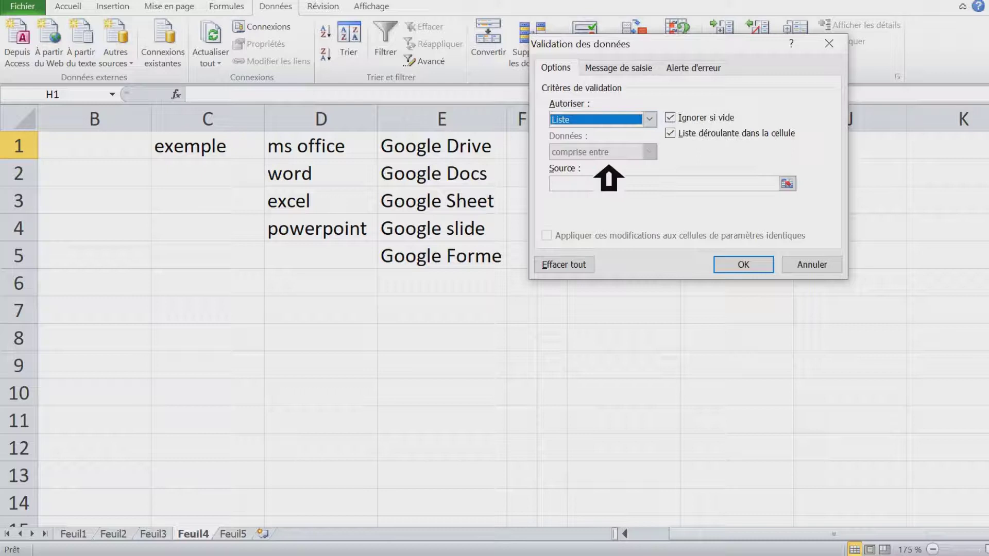
Step: Use the two headings in D1:E1 as the validation list's source and apply the rule
left_click(600, 183)
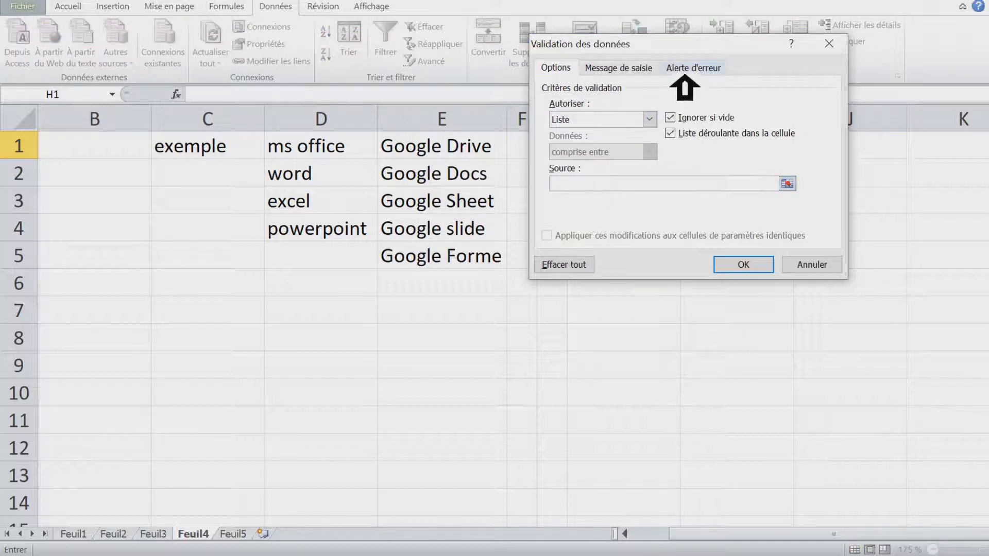
left_click_drag(673, 47, 682, 202)
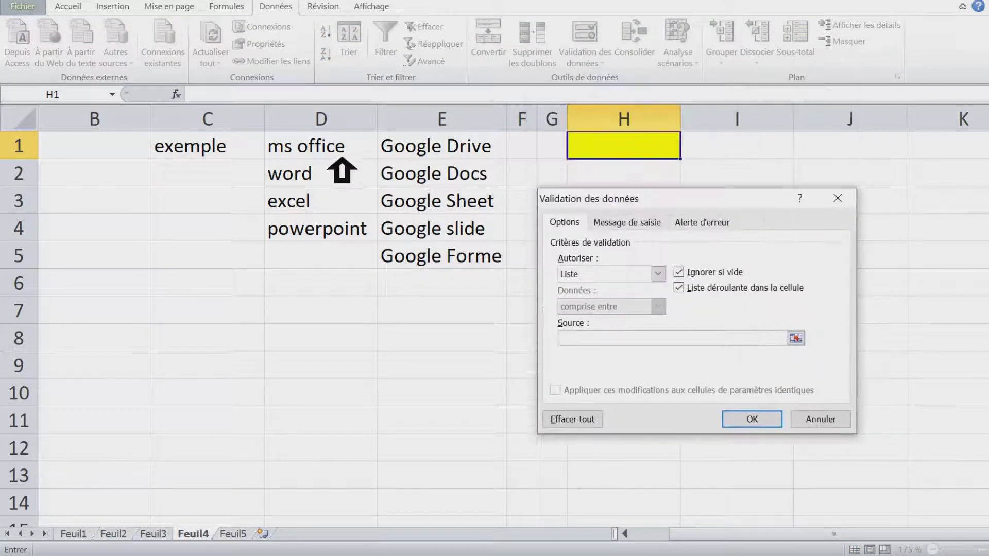
left_click_drag(335, 154, 435, 163)
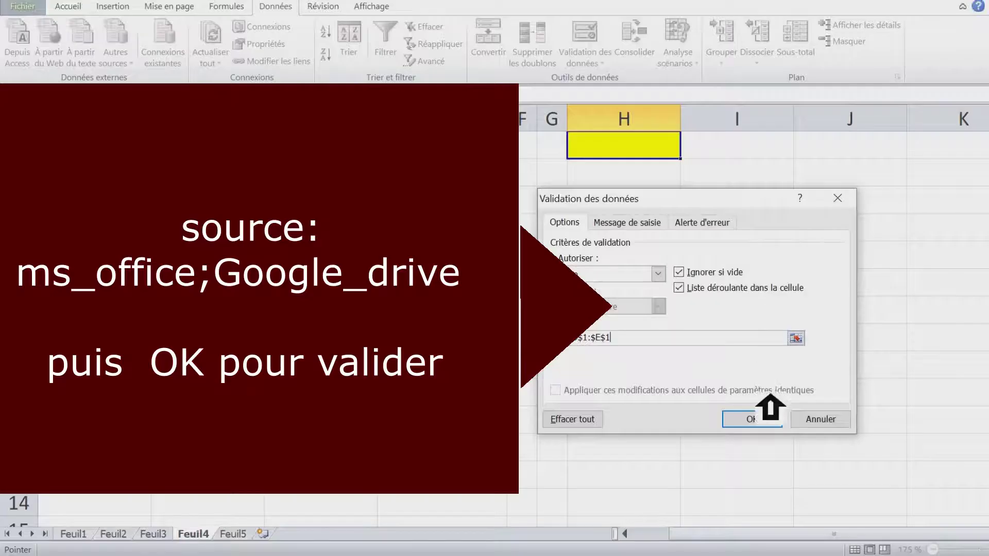
left_click(764, 417)
Step: Choose ms office from the drop-down list in cell H1
left_click(650, 219)
left_click(652, 152)
left_click(684, 151)
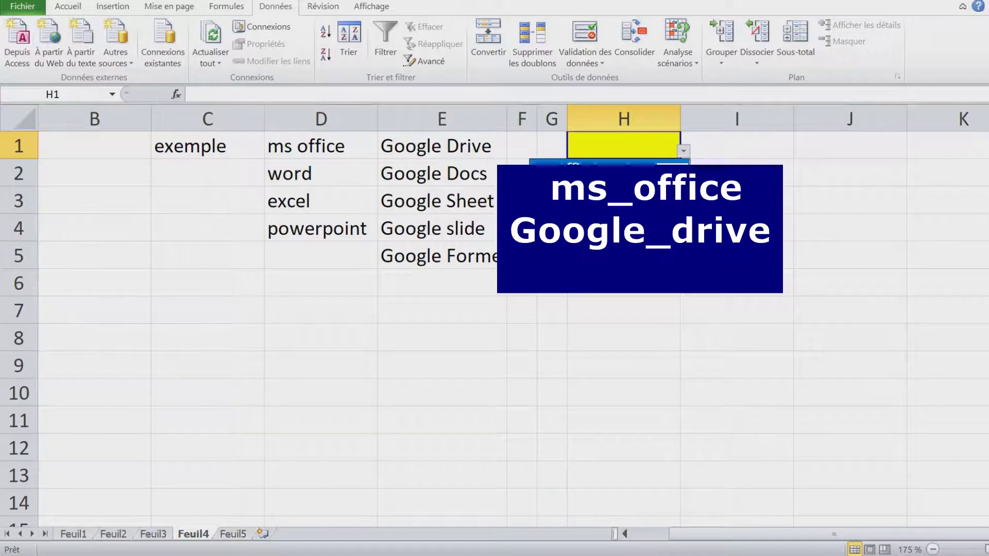
left_click(593, 166)
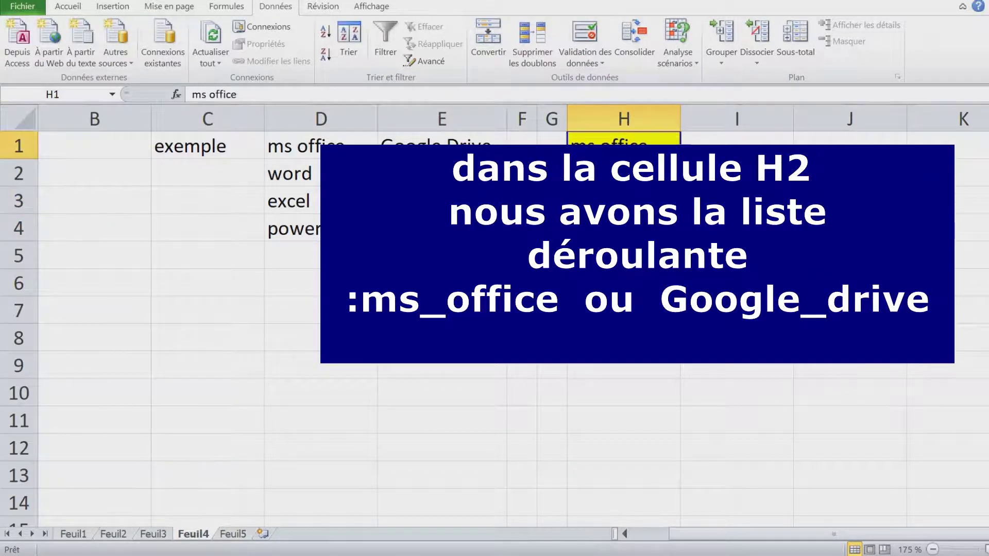
Step: Widen column H slightly so the drop-down cell has more room
left_click(597, 178)
left_click_drag(681, 121, 712, 121)
left_click(651, 227)
left_click(652, 152)
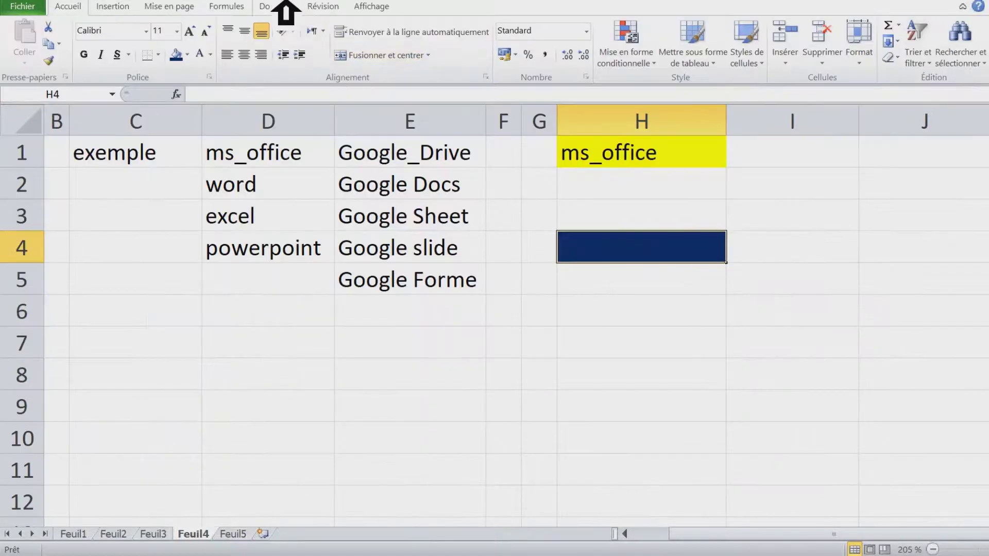
Step: Set the data validation of the dark blue cell H4 to allow a list (Liste)
left_click(285, 5)
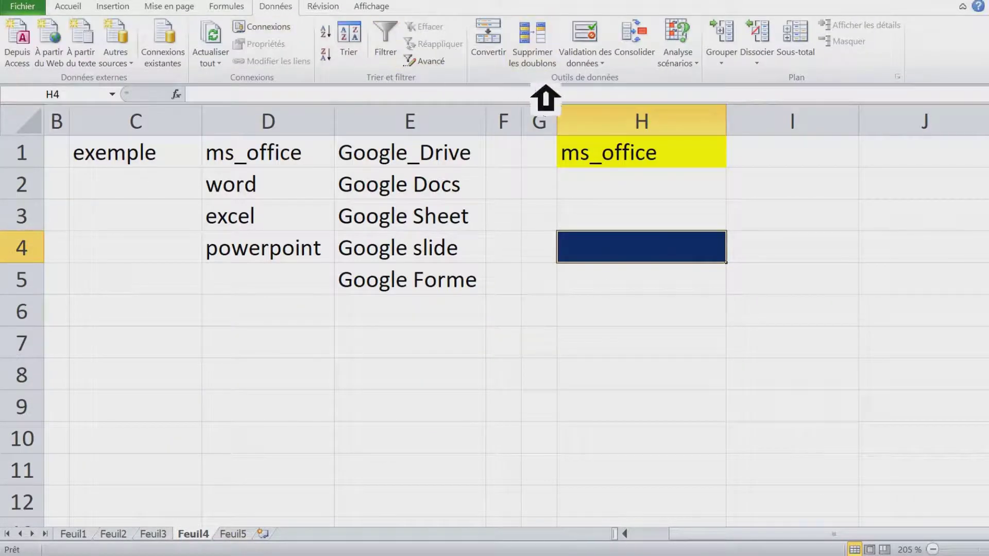
left_click(612, 61)
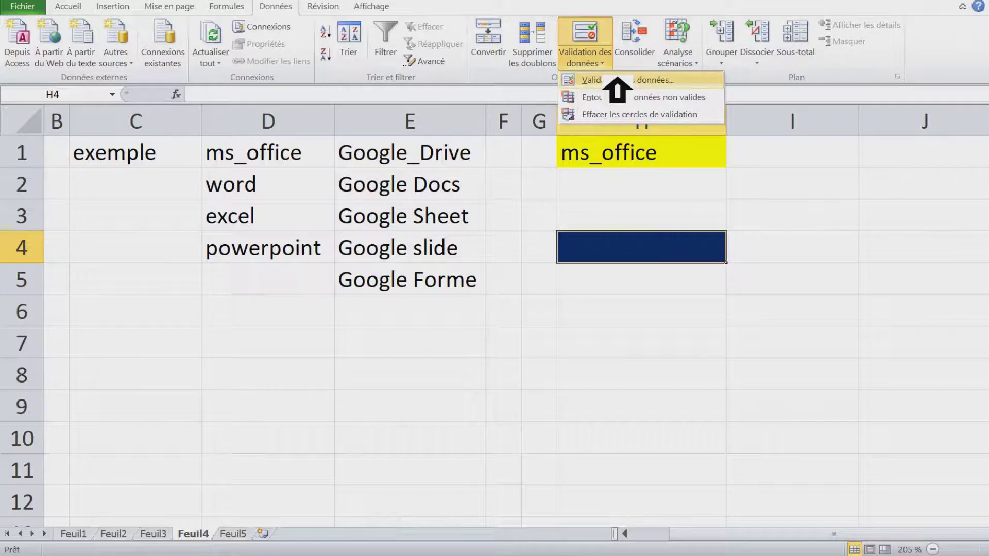
left_click(617, 80)
left_click(754, 279)
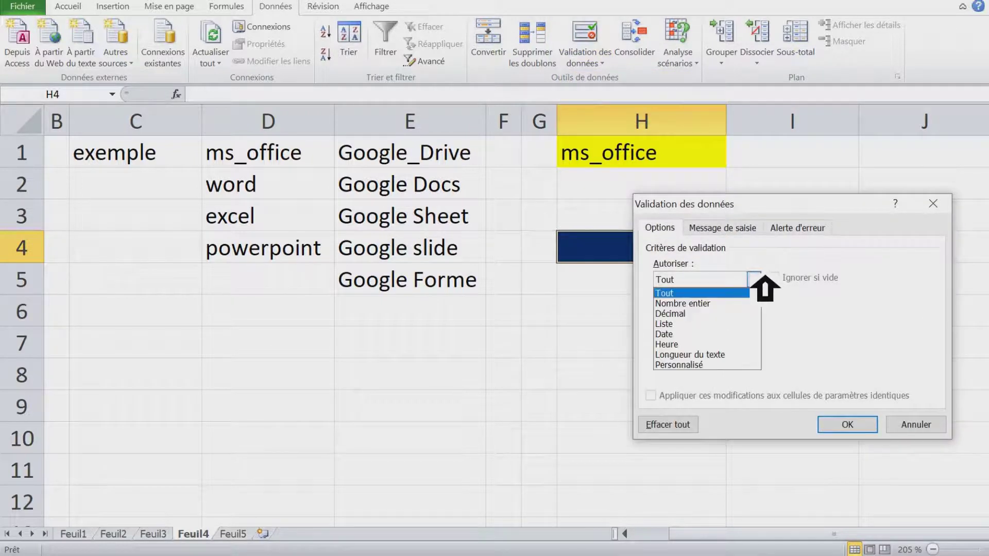
left_click(723, 325)
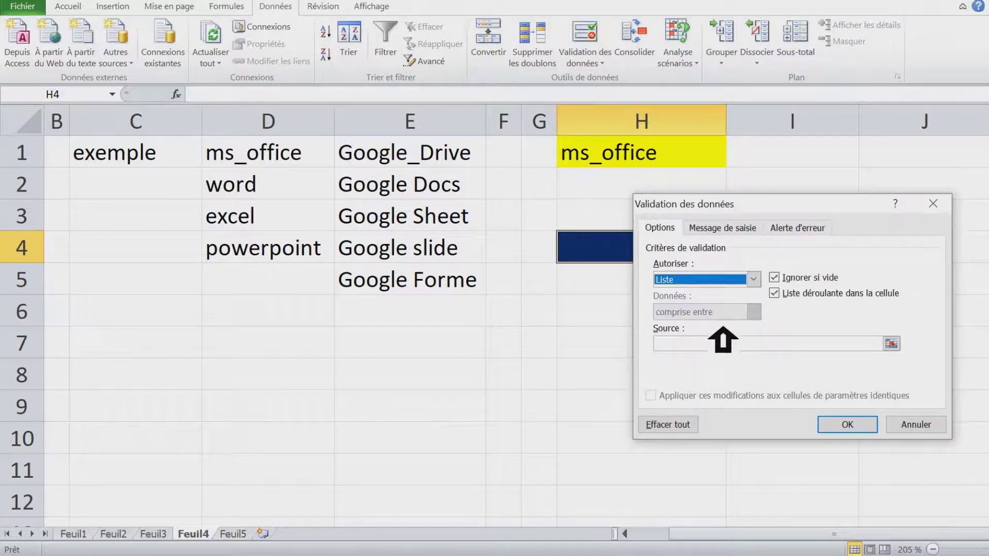
Step: Enter =indirect($H$1) as the validation list's source for H4 and apply the rule
left_click(722, 346)
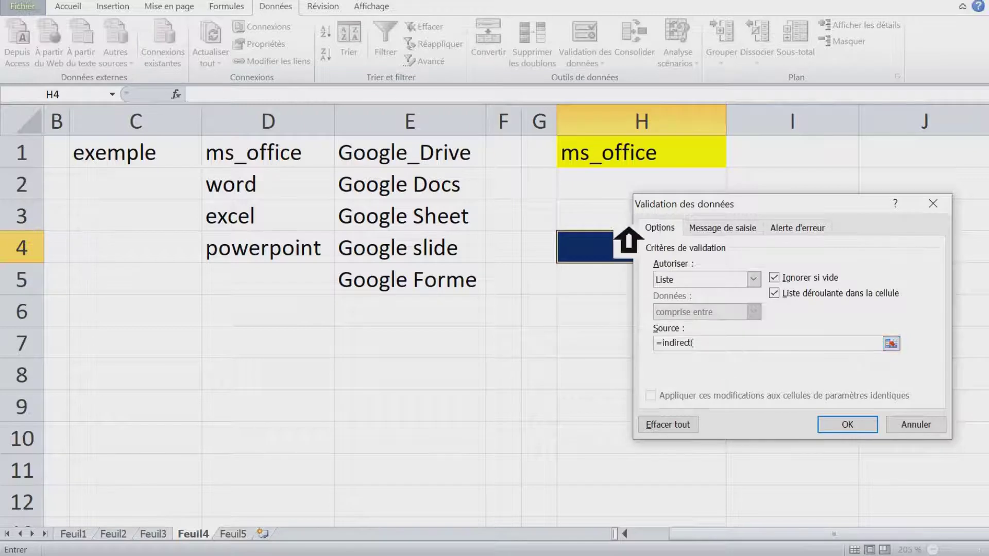
left_click(621, 164)
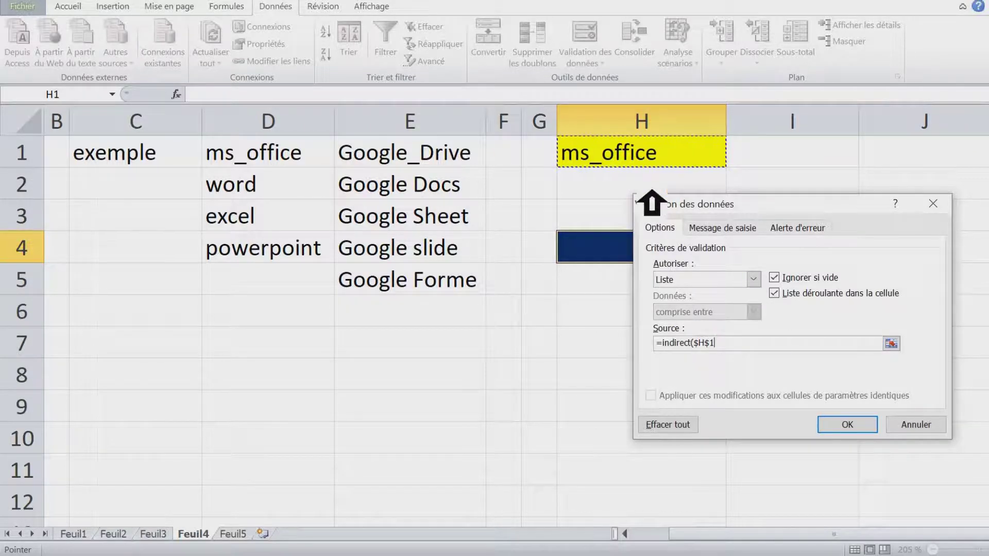
left_click(849, 426)
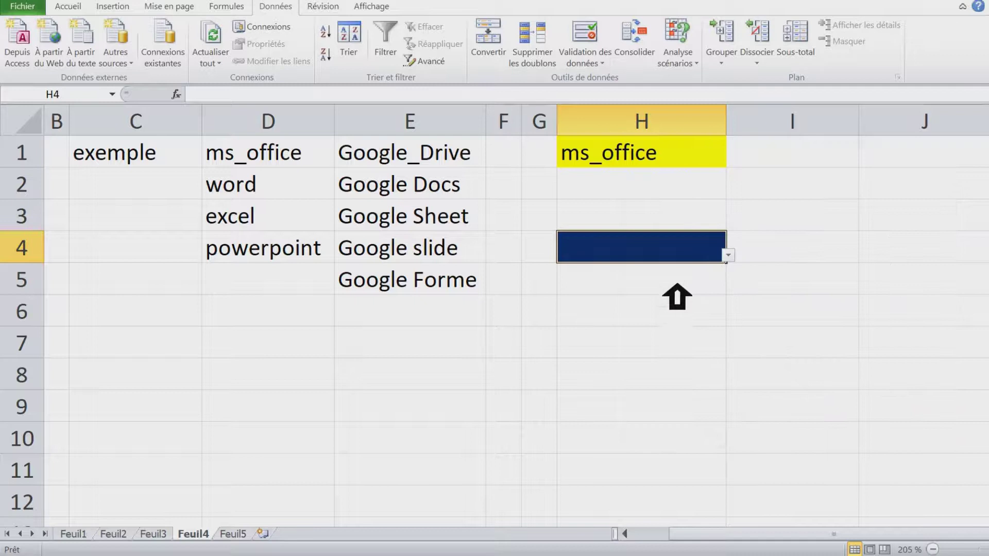
left_click(653, 347)
Step: Compare H4's drop-down entries for ms_office with the source items in D2:D4
left_click(656, 164)
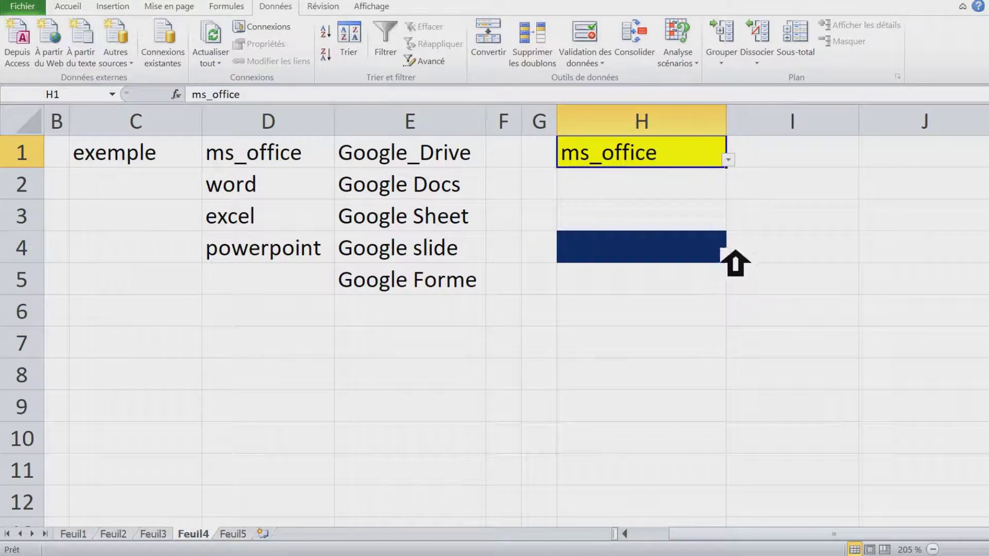
left_click(698, 250)
left_click(736, 254)
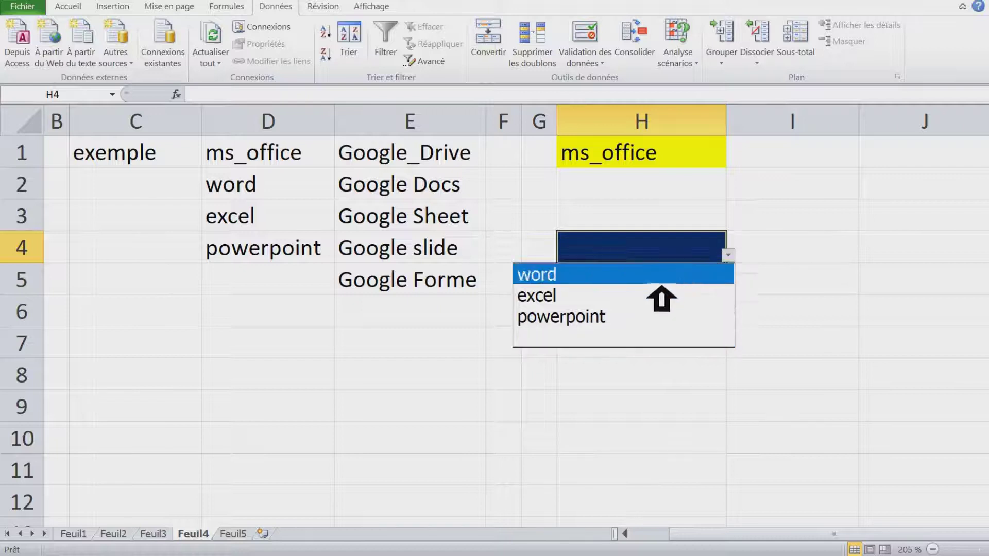
left_click(267, 176)
left_click_drag(268, 177, 266, 273)
left_click(698, 278)
Step: Choose Google_Drive from the drop-down list in the yellow cell H1
left_click(690, 155)
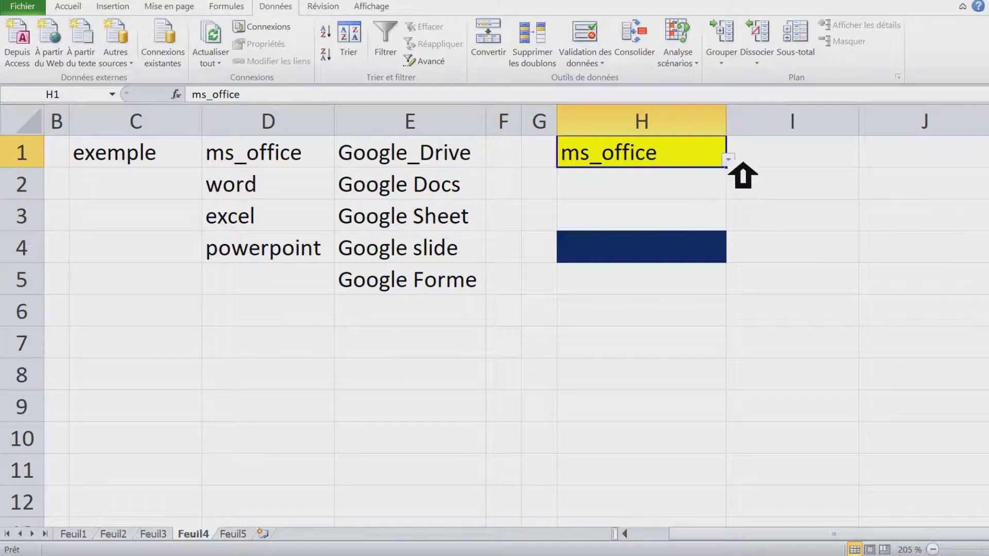
left_click(728, 160)
left_click(625, 199)
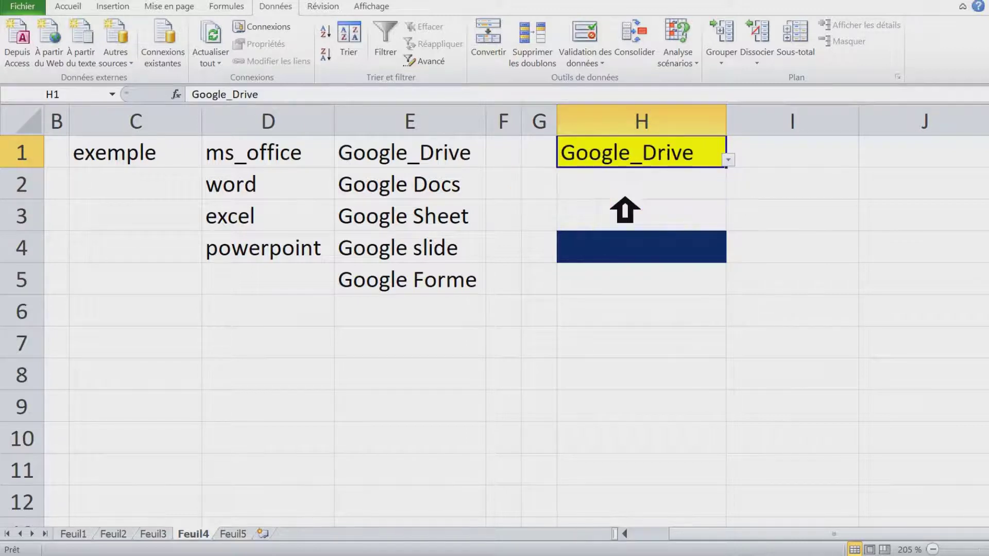
Step: Compare H4's drop-down entries for Google_Drive with the source items in E2:E5
left_click(720, 256)
left_click(730, 256)
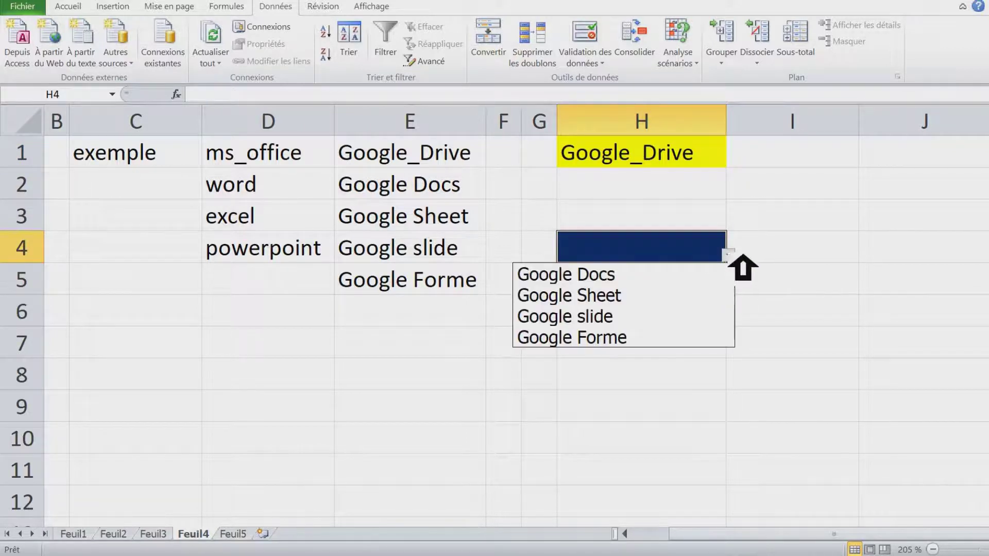
left_click(425, 182)
left_click_drag(426, 183, 435, 287)
left_click(652, 307)
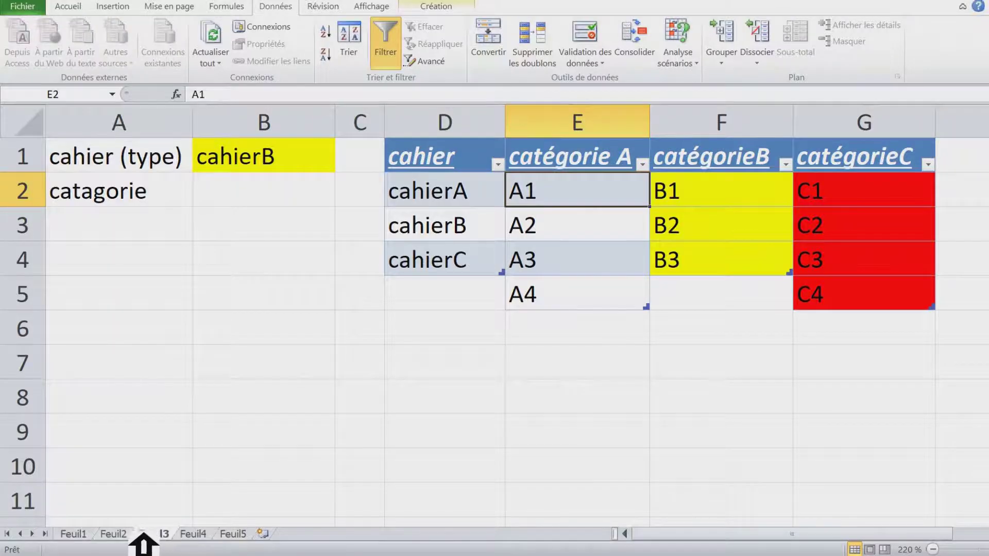
Step: On sheet Feuil3, examine the cahier types in D2:D4 and the catégorie A items in E2:E5
left_click(464, 204)
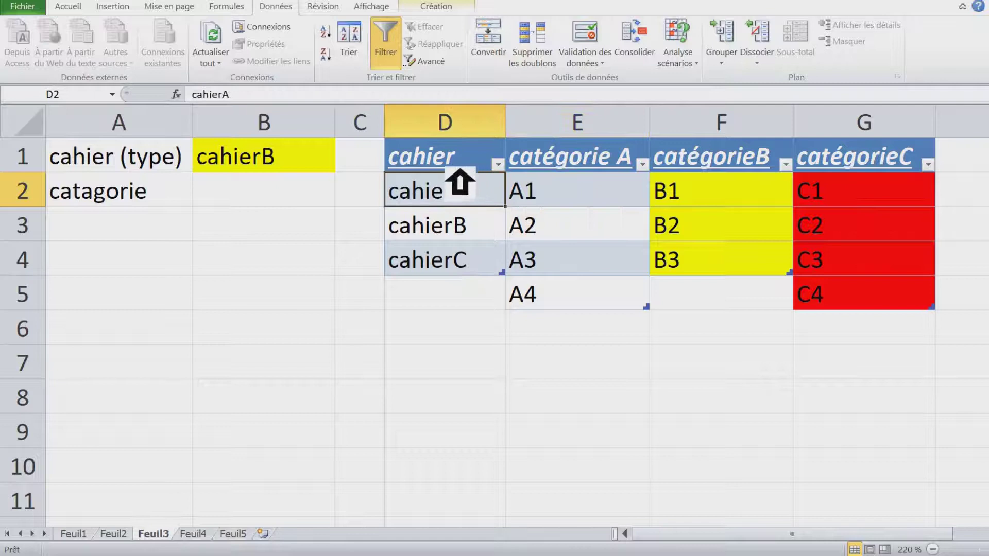
left_click_drag(458, 170, 452, 269)
left_click(451, 198)
left_click(469, 234)
left_click(466, 262)
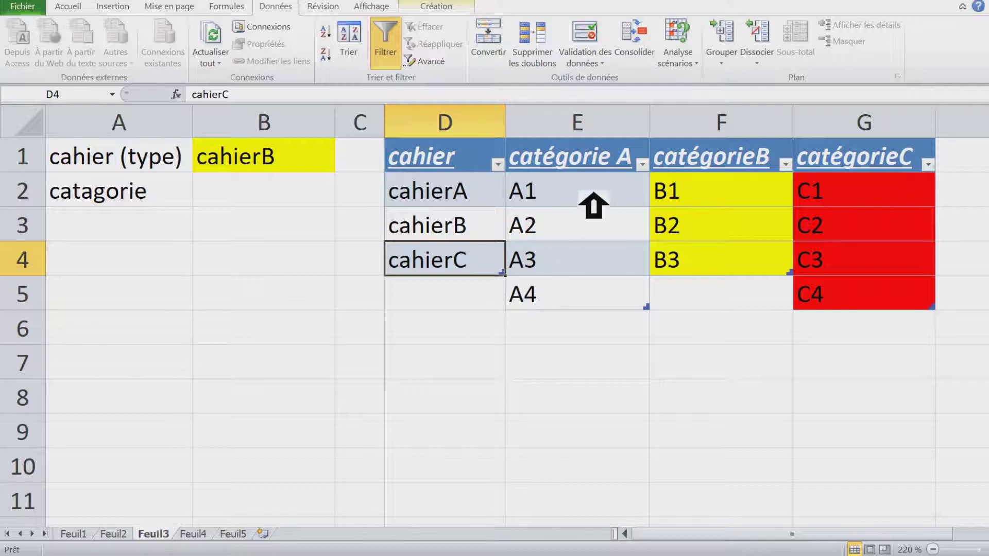
left_click(603, 162)
left_click(586, 198)
left_click_drag(586, 197, 587, 286)
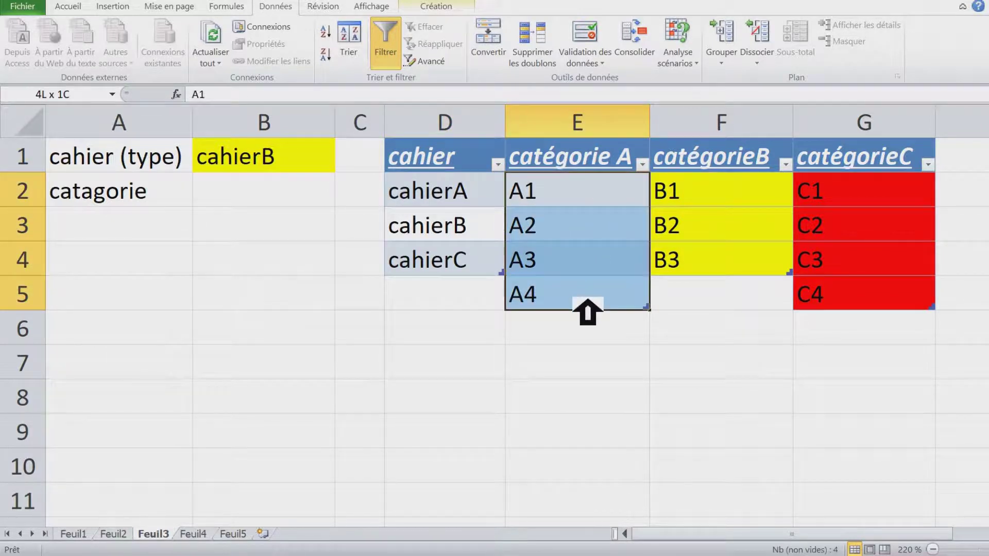
Step: Choose cahierC from the cahier type drop-down list in cell B1
left_click(155, 160)
left_click(250, 162)
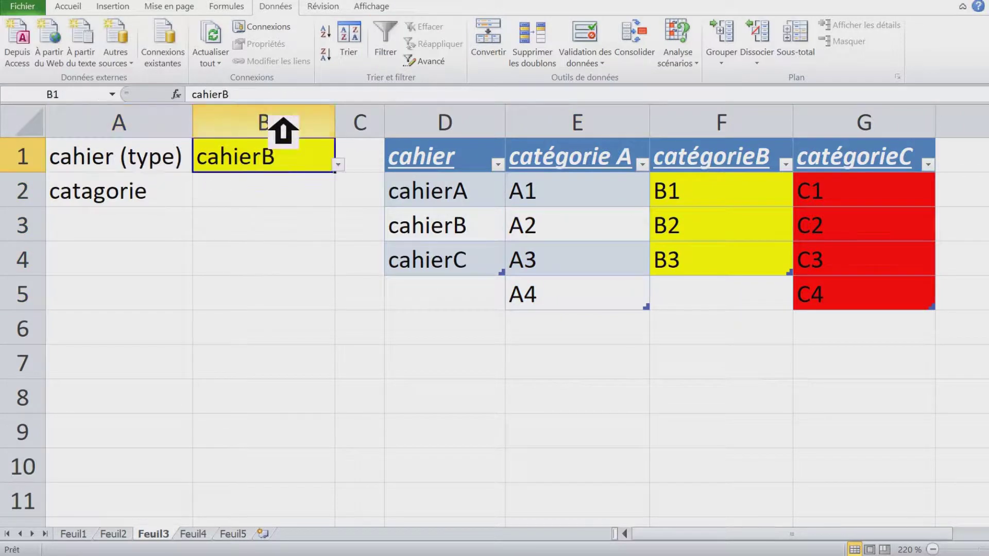
left_click(347, 166)
left_click(261, 227)
Step: Compare the category drop-down entries in B2 with the catégorieC items in G2:G5
left_click(264, 205)
left_click(338, 199)
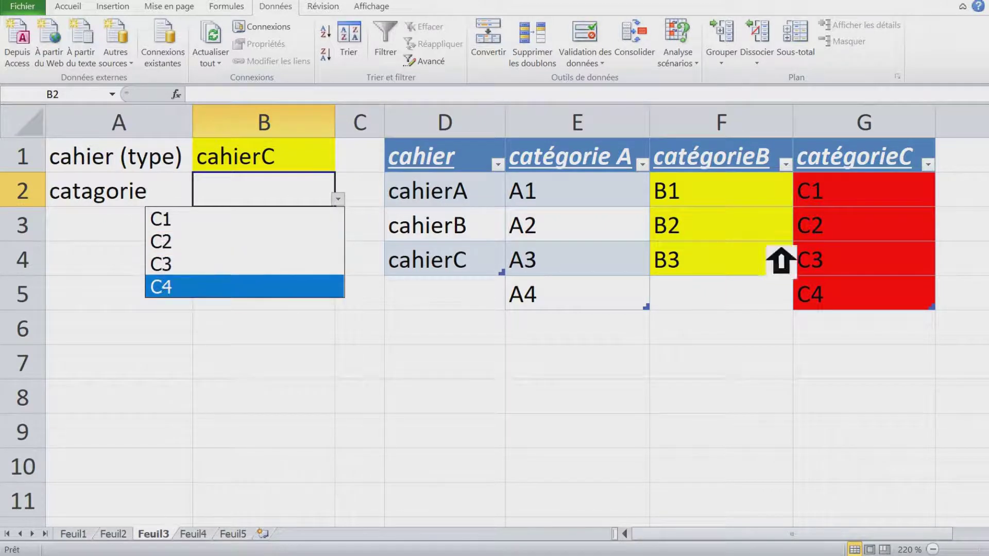
left_click(843, 197)
left_click_drag(843, 196, 819, 297)
left_click(558, 332)
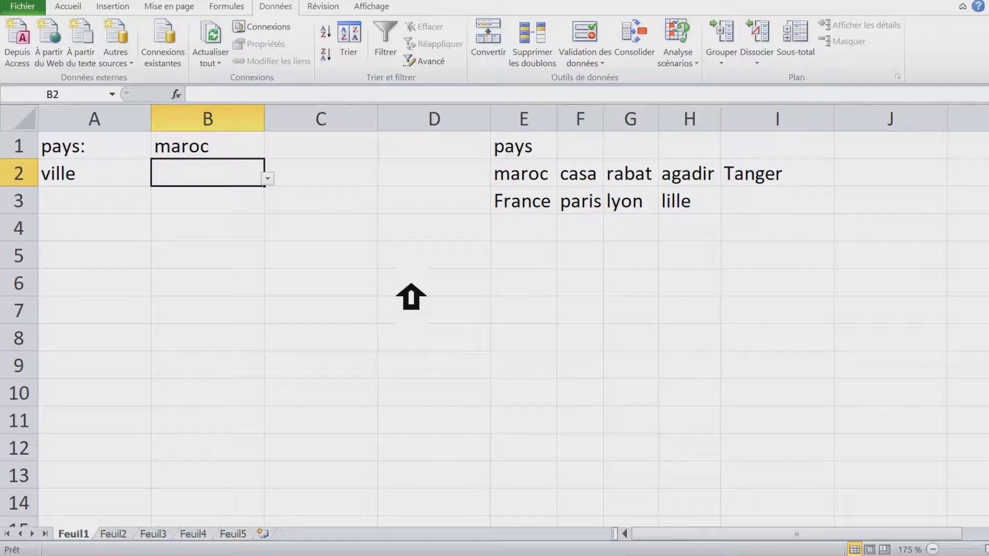
Step: On sheet Feuil1, delete Tanger from cell I2 in the maroc row
left_click(553, 176)
left_click_drag(553, 177, 784, 177)
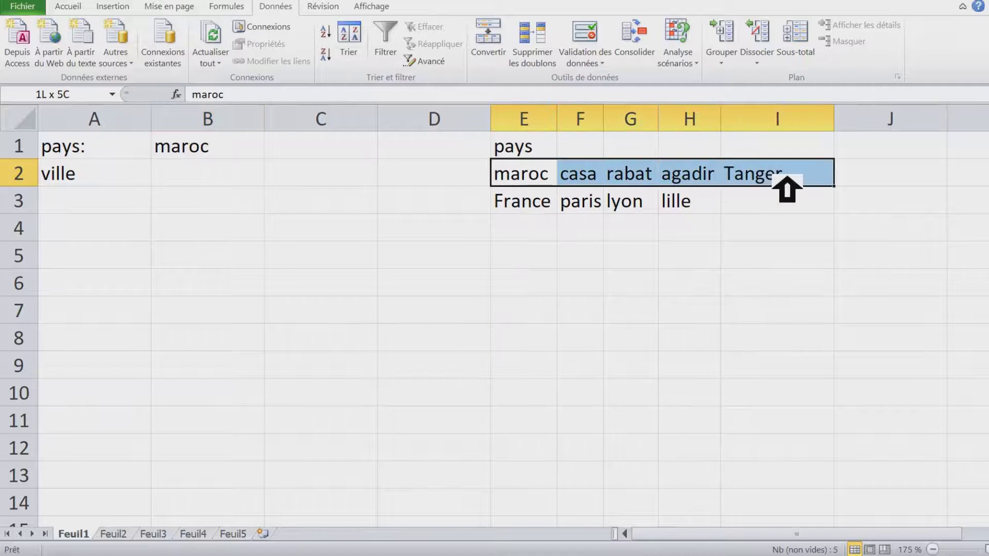
left_click(785, 178)
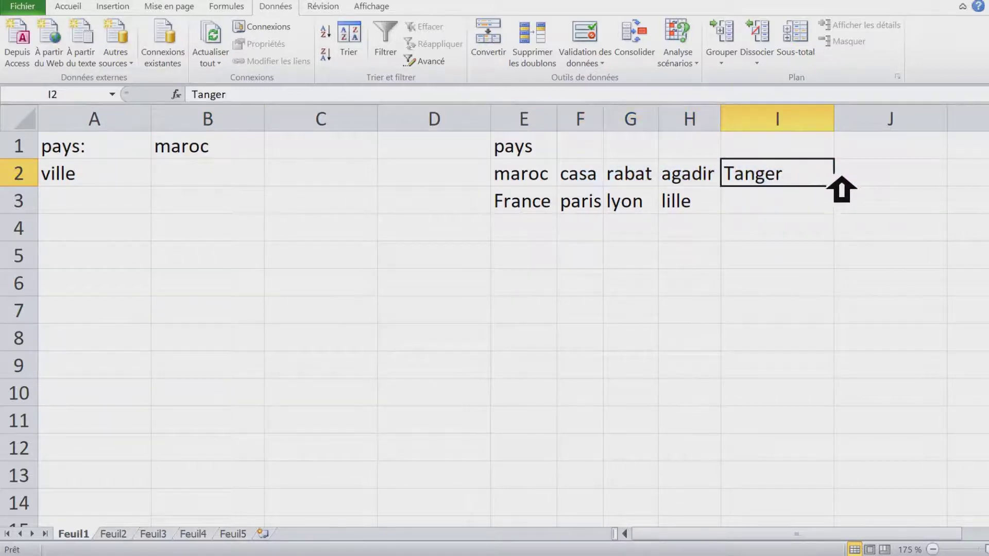
key("Delete")
left_click(689, 227)
Step: Give the maroc row E2:H2 a dark blue fill with white text
left_click_drag(534, 180, 689, 178)
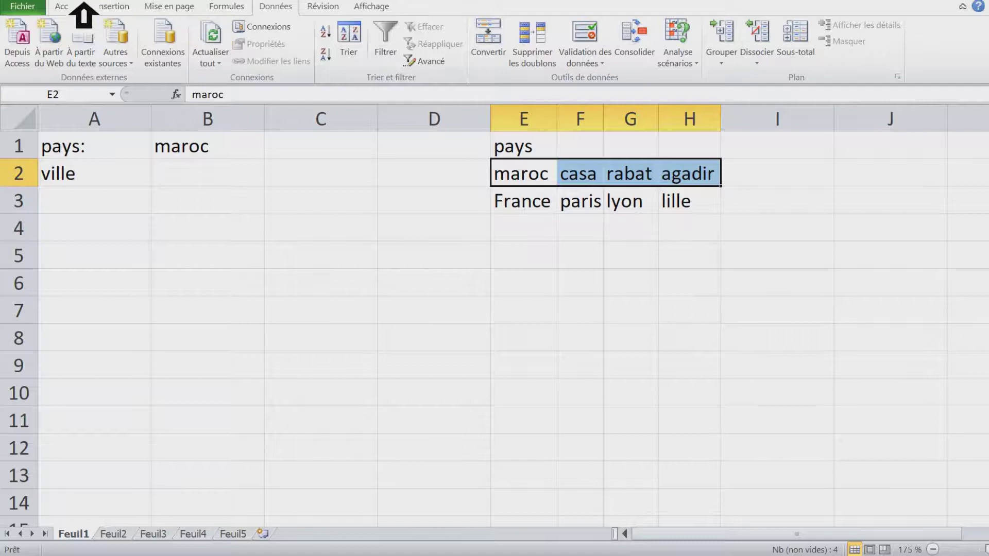
left_click(72, 6)
left_click(176, 54)
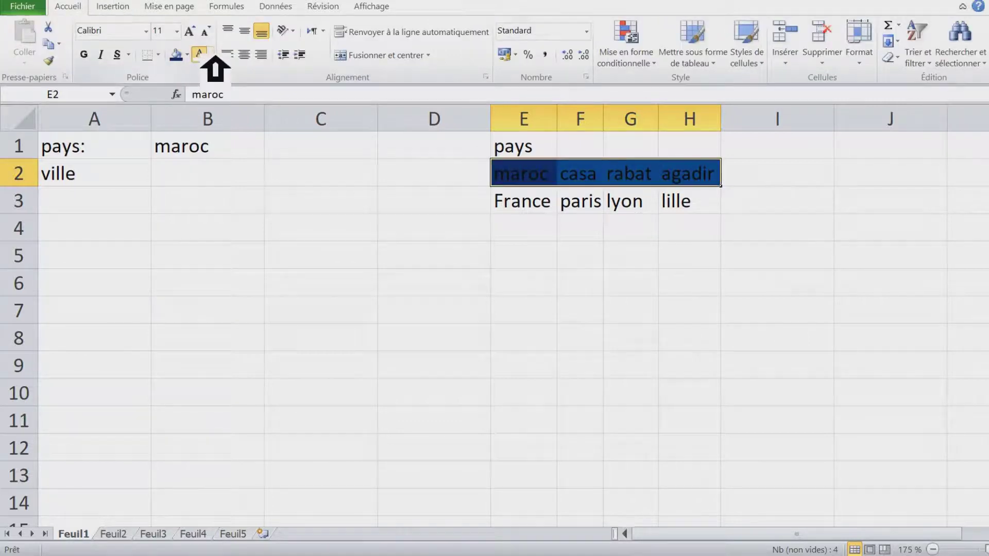
Step: Fill the France row E3:H3 with light green
left_click_drag(554, 210, 668, 202)
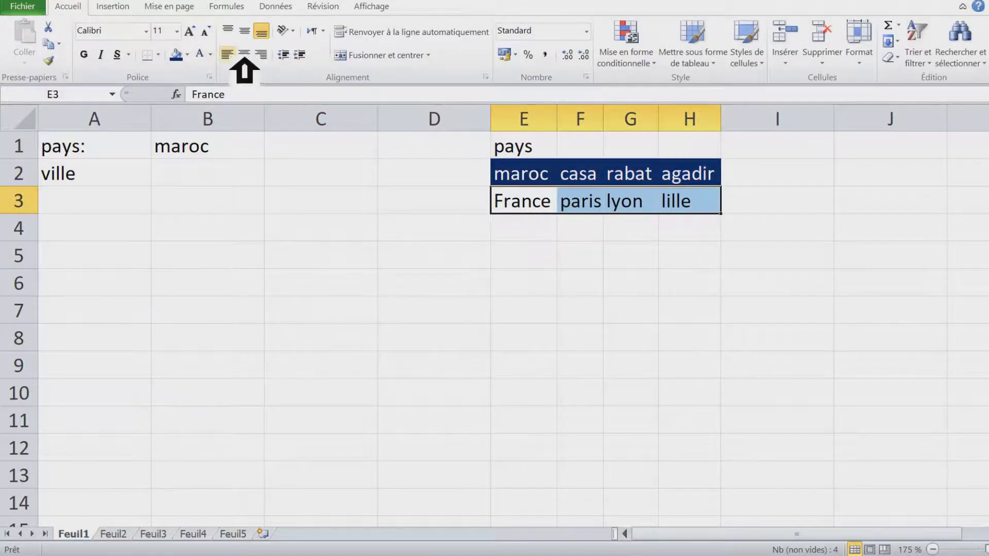
left_click(187, 55)
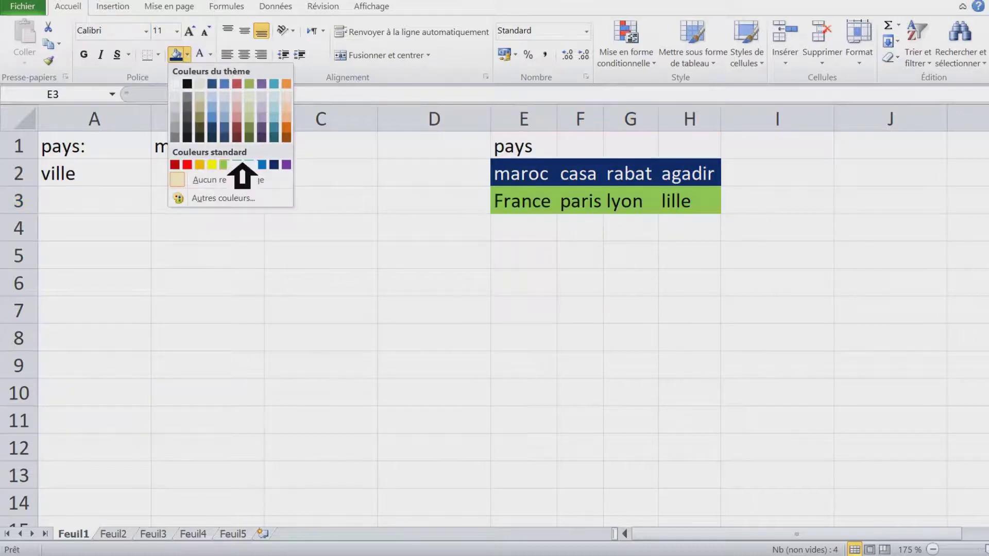
left_click(241, 164)
Step: Examine the countries in column E and the cities listed beside each one in the maroc and France rows
key("Down")
key("Up")
key("Up")
key("Down")
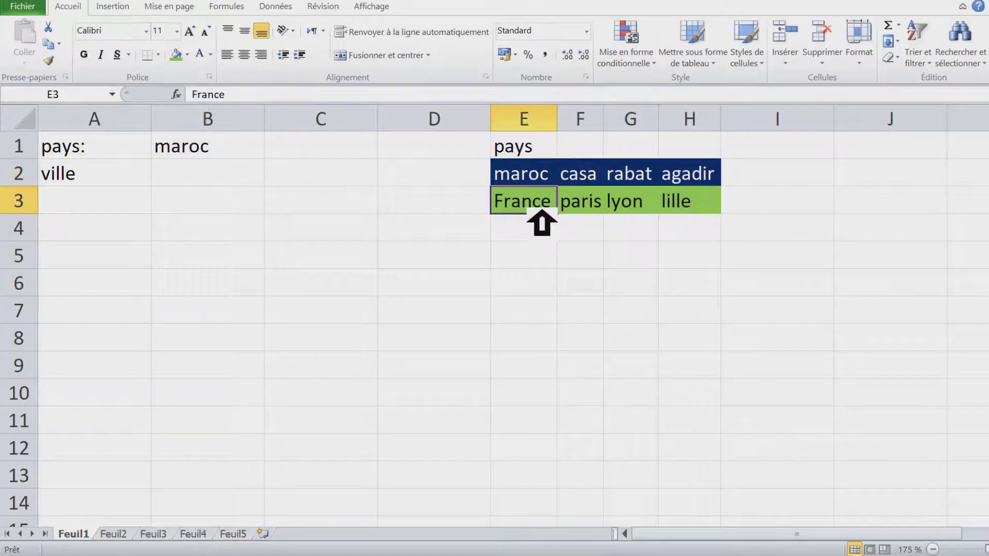
key("Up")
key("Right")
key("Right")
key("Right")
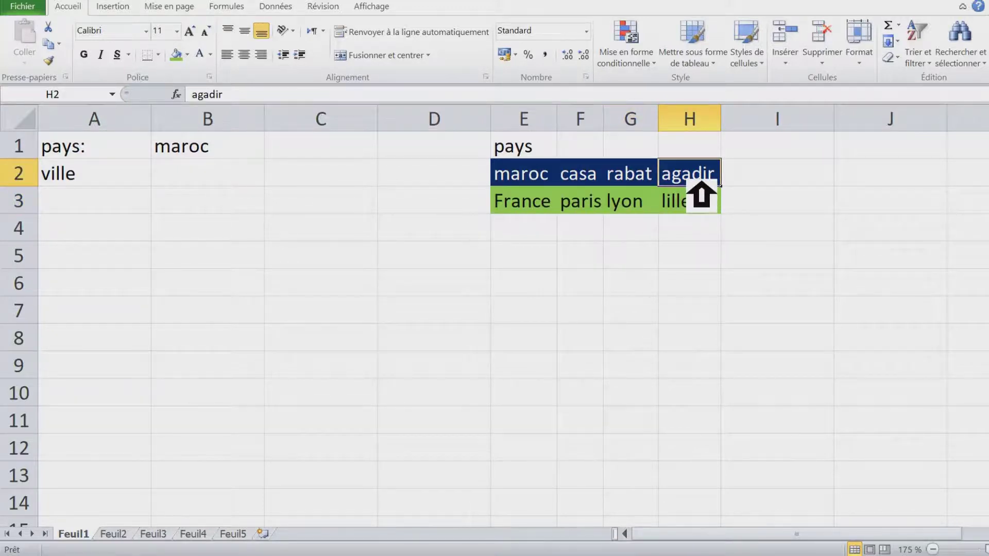
left_click_drag(523, 181, 686, 181)
left_click_drag(546, 206, 696, 206)
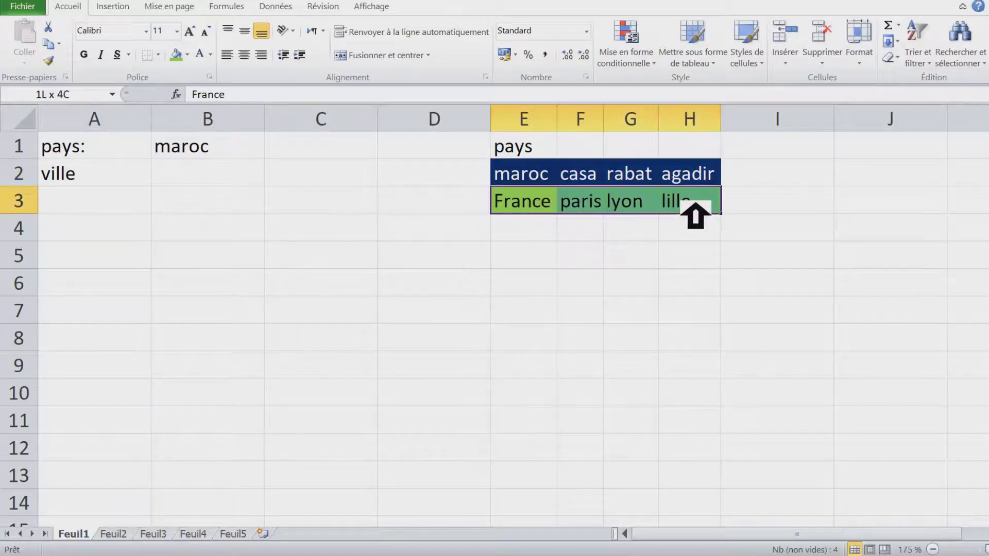
Step: Examine the pays and ville cells and inspect the city drop-down list in B2 for maroc
left_click(139, 151)
left_click(222, 154)
left_click(114, 183)
left_click(234, 181)
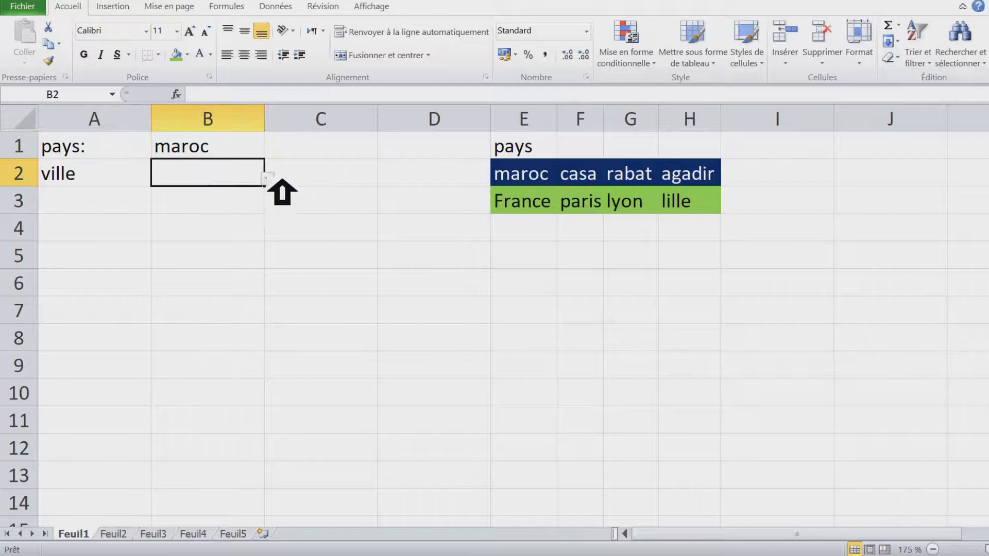
left_click(268, 179)
left_click(232, 195)
left_click(267, 179)
left_click(214, 230)
left_click(375, 256)
Step: Choose France as the country in B1 and check the city drop-down list in B2
left_click(549, 204)
left_click(222, 150)
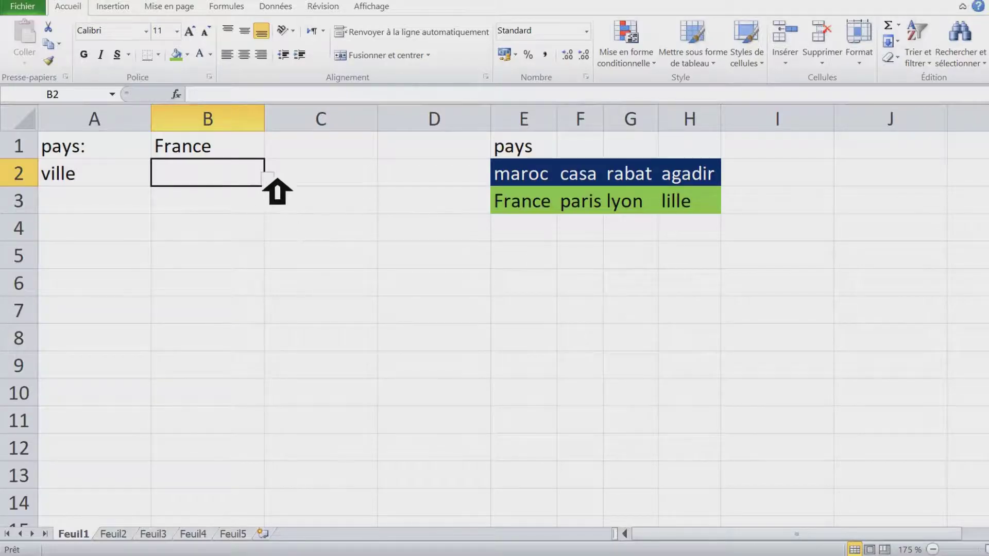
left_click(236, 254)
left_click(238, 199)
Step: Choose maroc as the country in B1 and check the city drop-down list in B2
left_click(236, 151)
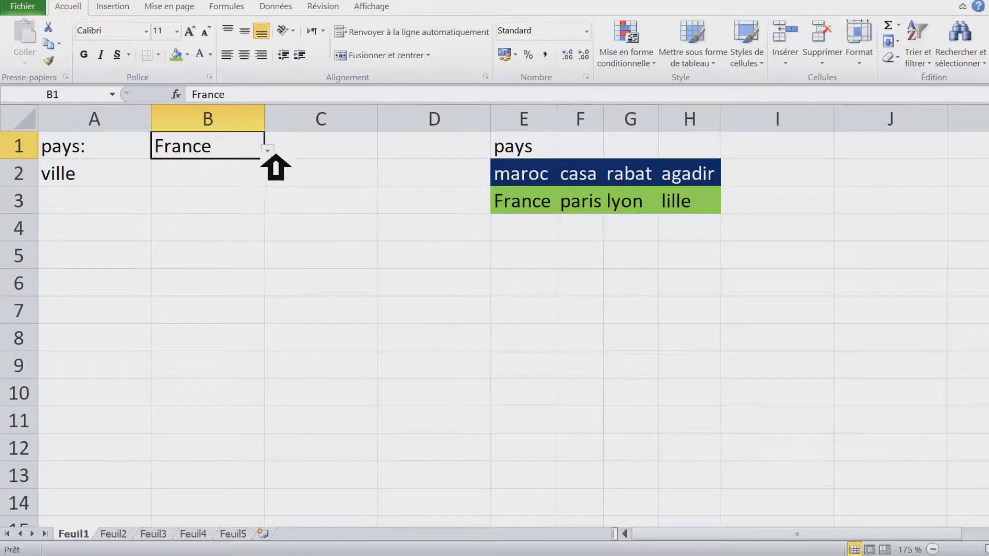
left_click(274, 155)
left_click(233, 166)
left_click(234, 178)
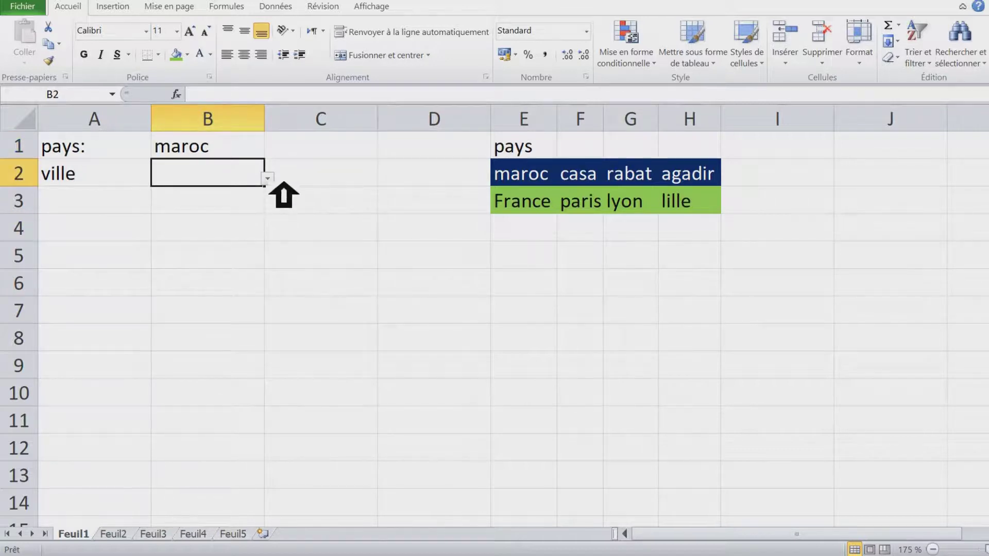
left_click(268, 178)
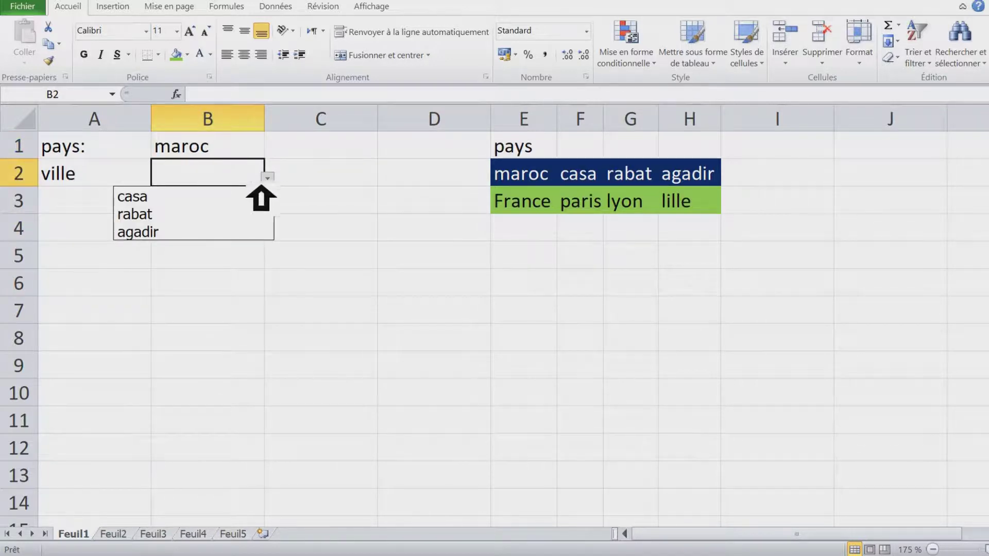
key("Escape")
Step: Insert a new blank worksheet after Feuil5
left_click(461, 294)
left_click(263, 534)
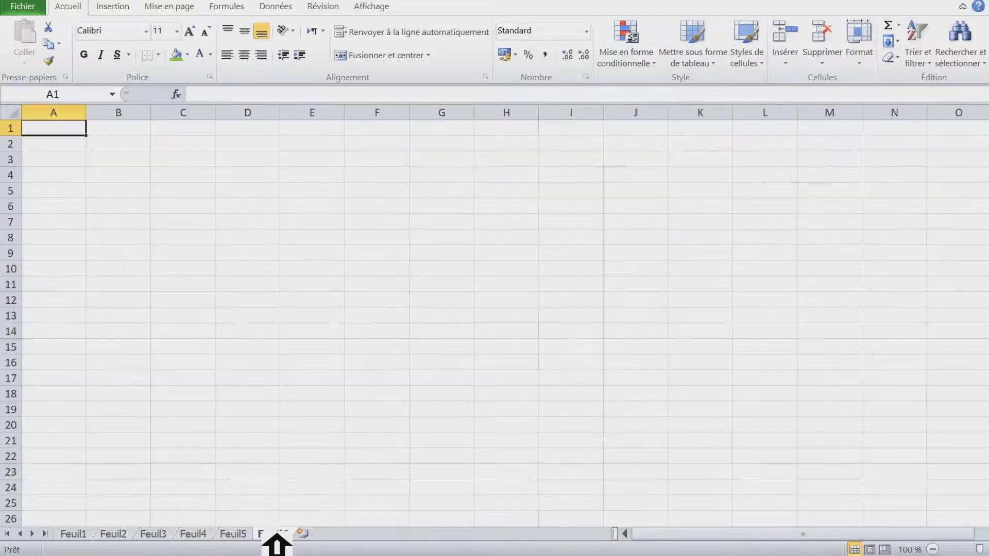
scroll(523, 309, "up", 7)
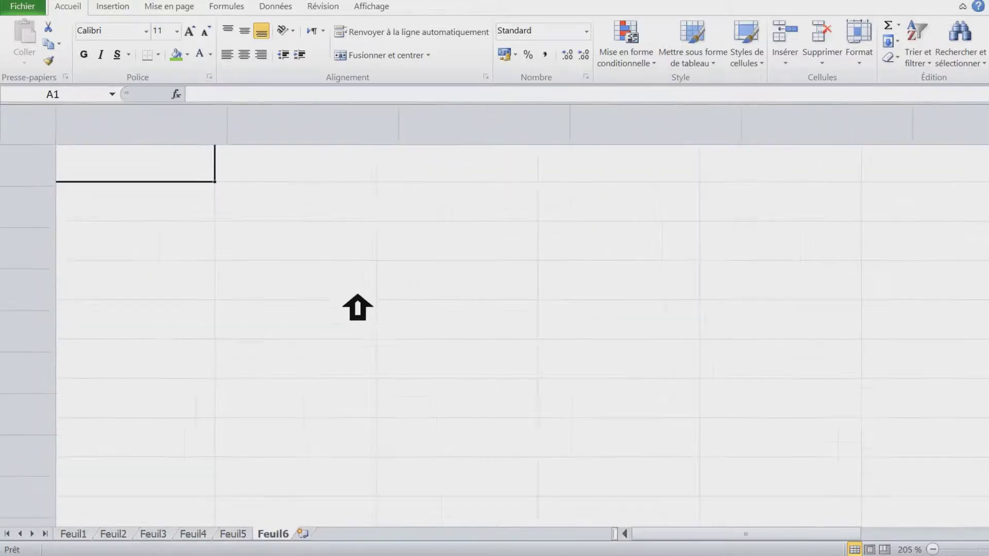
Step: Enter the headers classeS in A1 and classeC in B1 on Feuil6
scroll(358, 307, "up", 5)
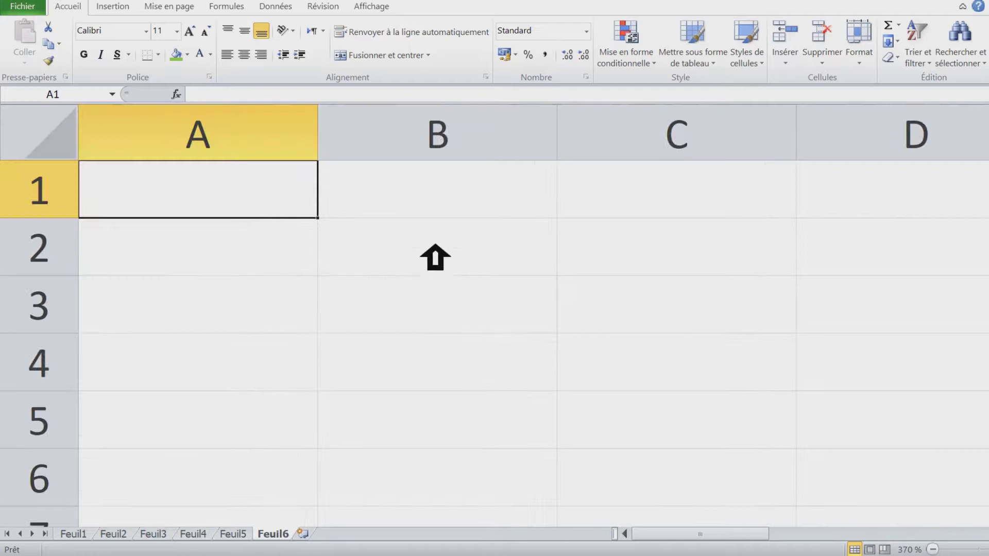
type("classeS")
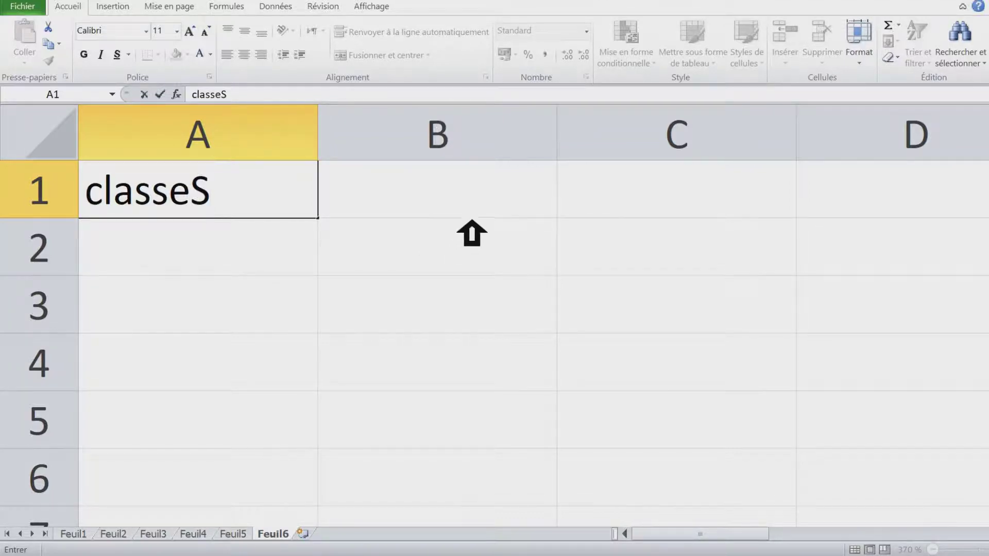
key("Tab")
type("c")
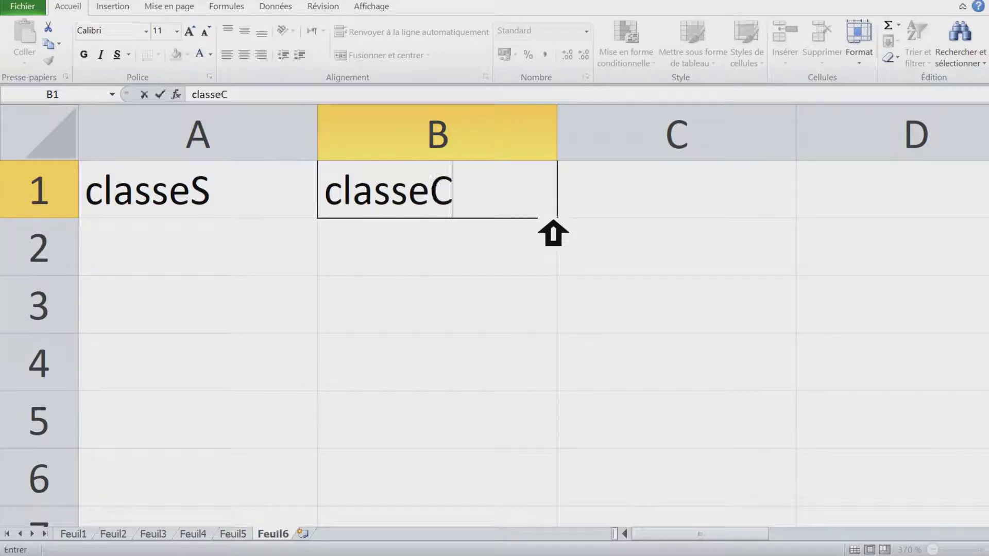
type("lasseC")
key("Return")
Step: Enter s1, s2 and s3 in cells A2 to A4 below classeS
type("s1")
key("Return")
type("s2")
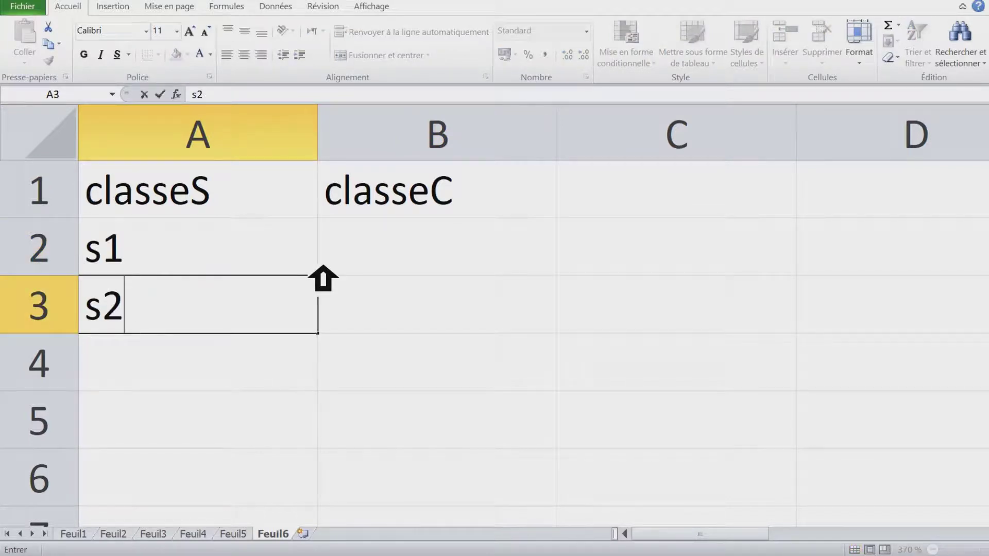
key("Return")
type("s3")
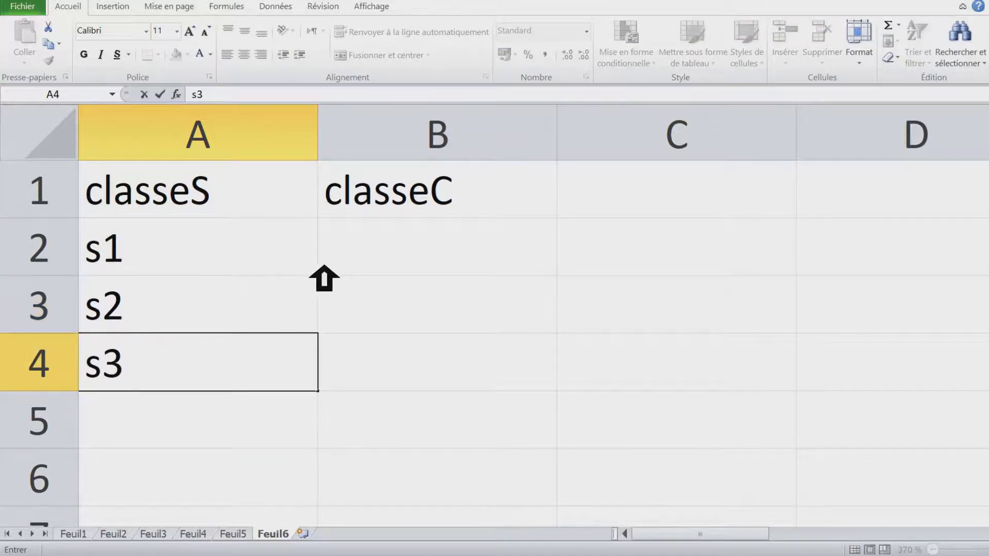
Step: Enter c1, c2 and c3 in cells B2 to B4 below classeC
left_click(414, 273)
type("c1")
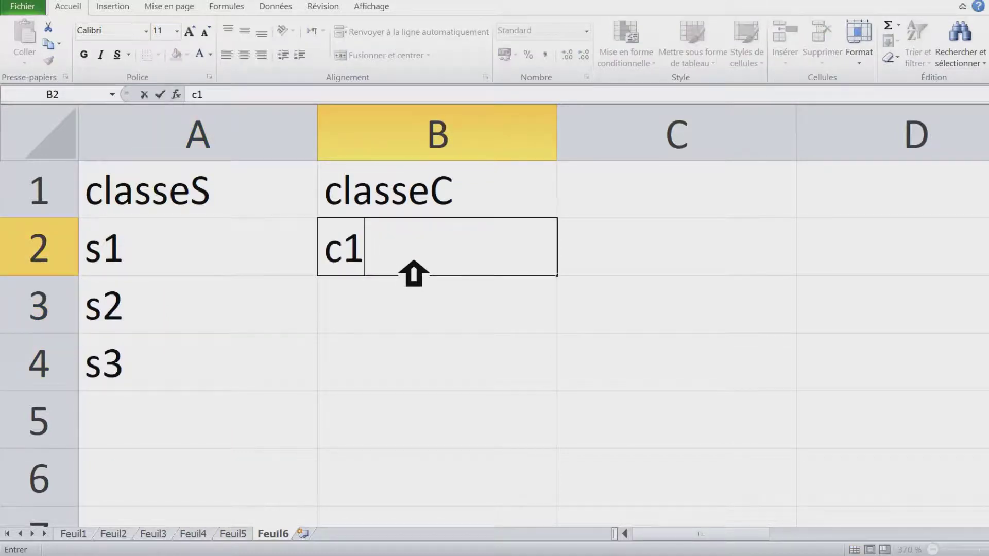
key("Return")
type("c2")
key("Return")
type("c3")
Step: Fit the widths of columns A and B to their contents and fill cell D1 with green
left_click(288, 147)
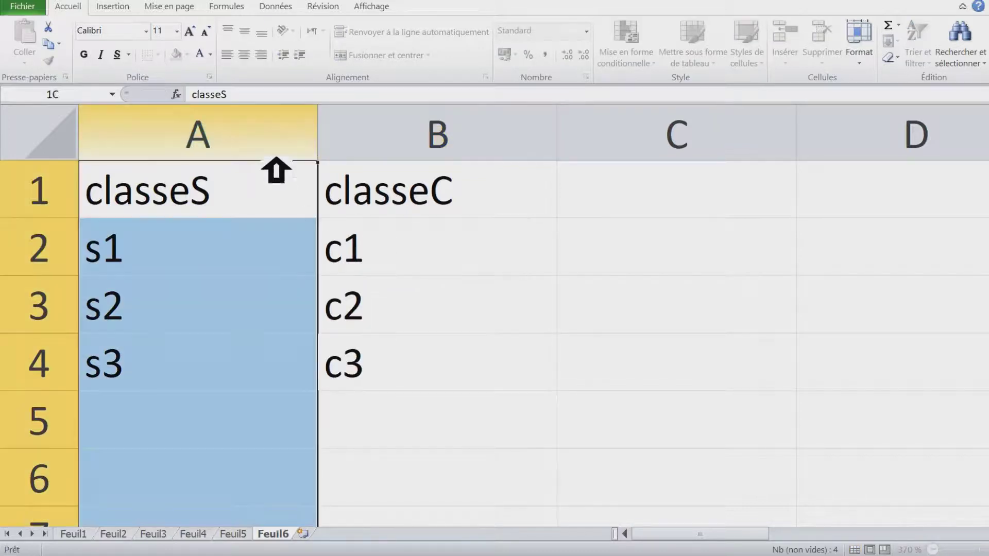
double_click(318, 147)
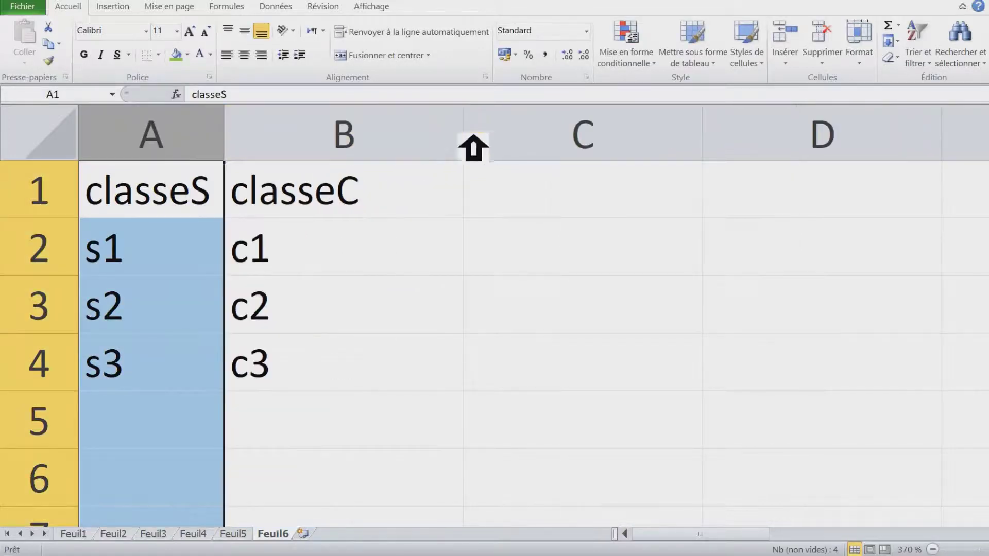
double_click(463, 134)
left_click(672, 188)
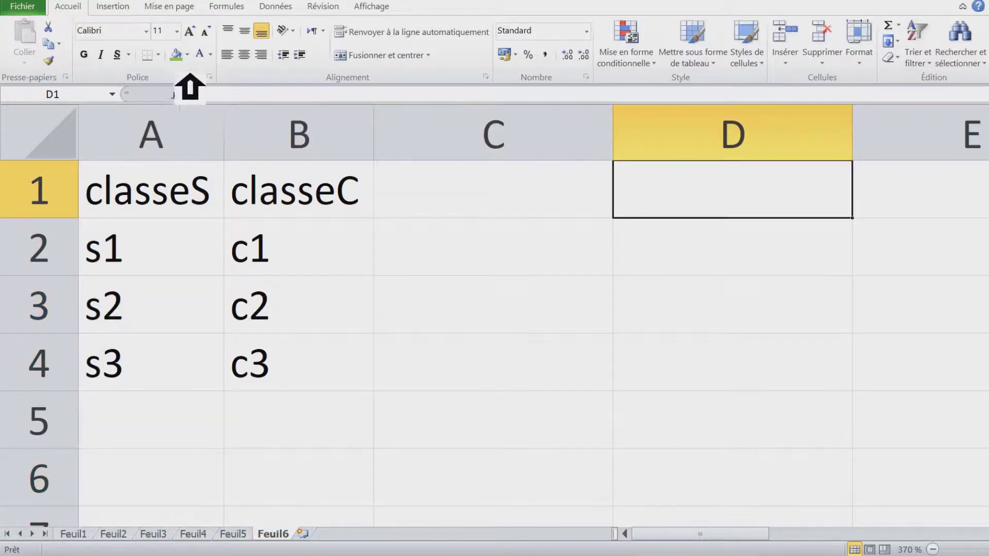
left_click(181, 55)
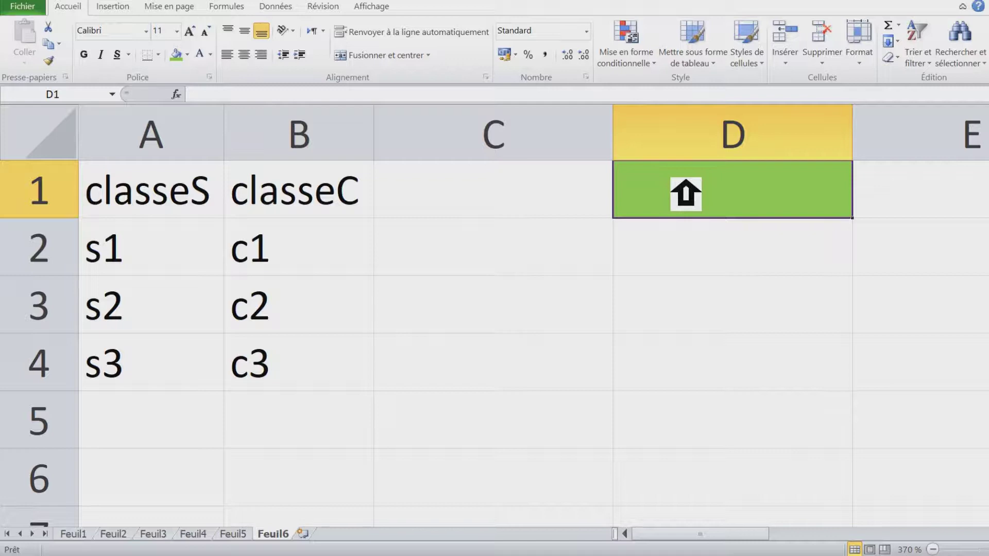
type("nom d")
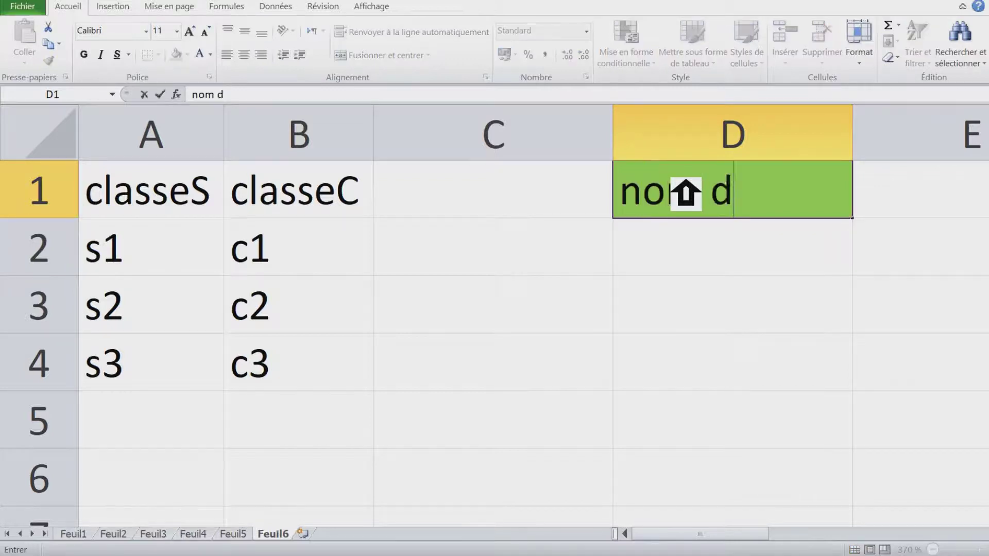
type("e la classe")
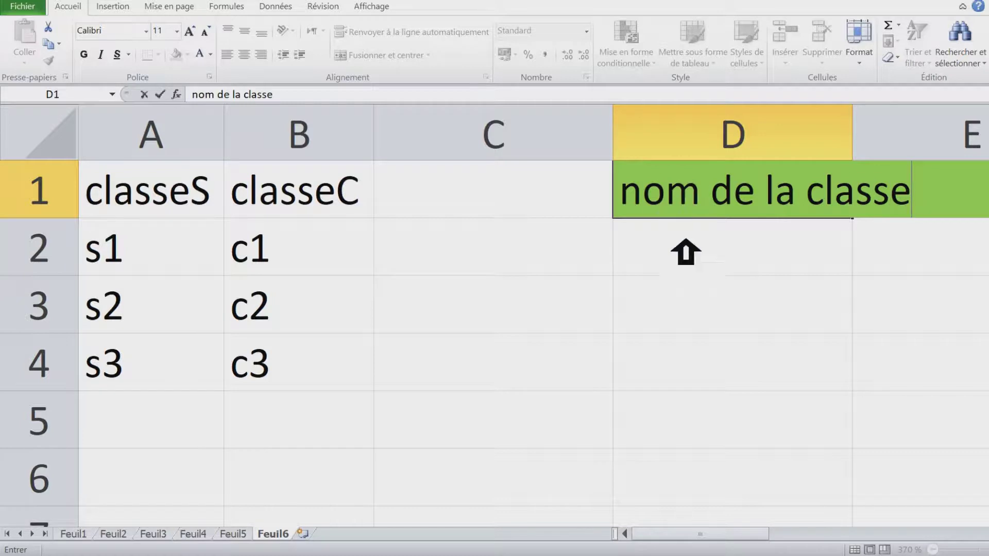
key("Return")
left_click_drag(863, 123, 883, 154)
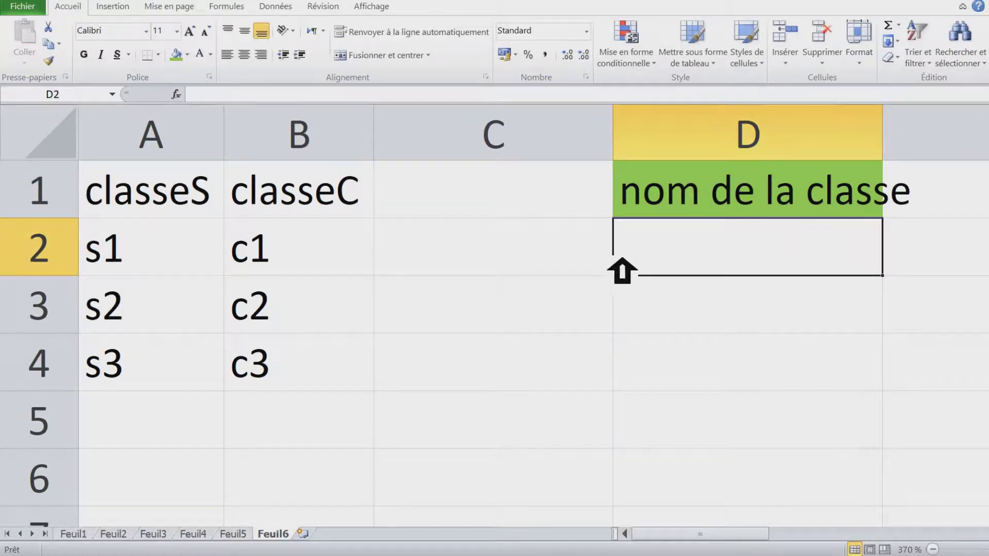
left_click(709, 211)
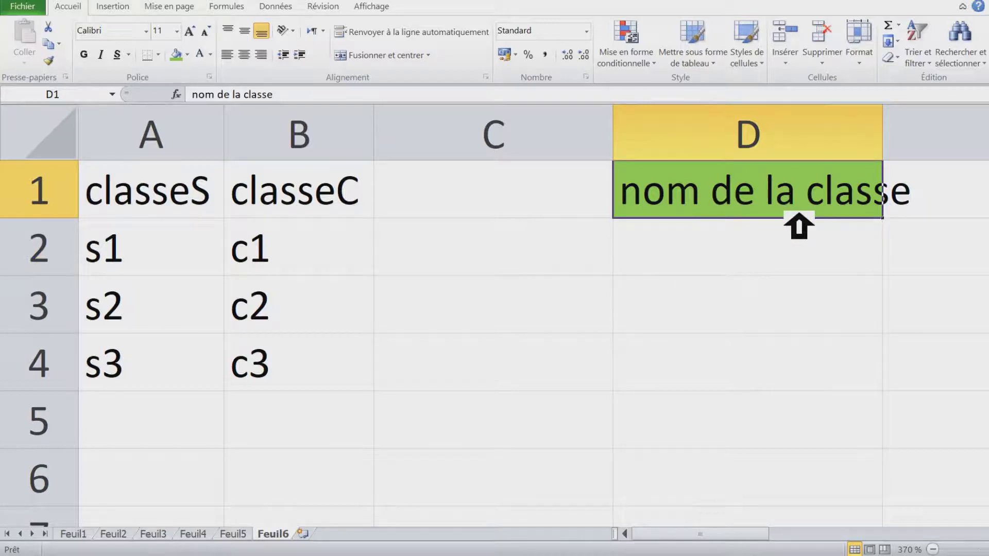
key("Delete")
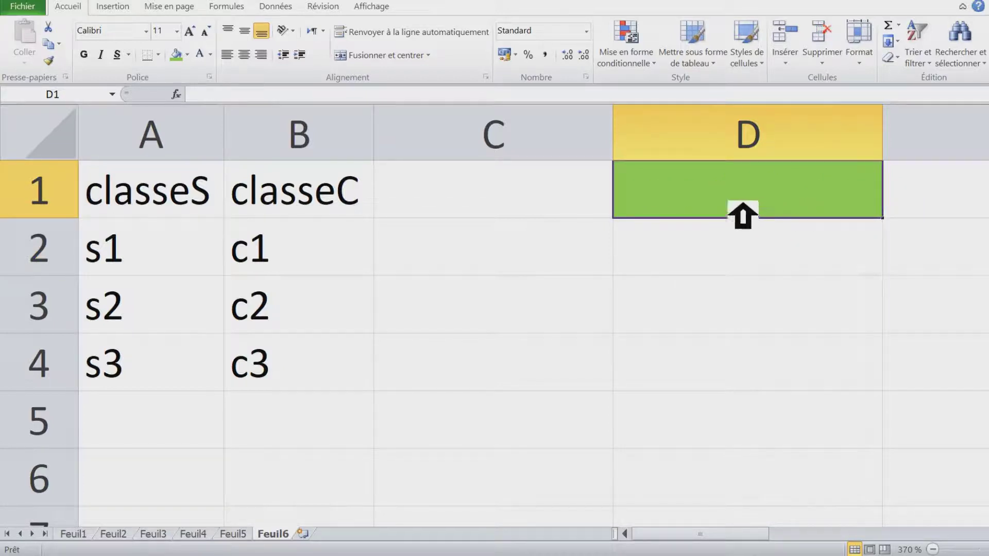
Step: Add a list data validation to D1 with the class headers =$A$1:$B$1 as its source
left_click(148, 205)
left_click(349, 211)
left_click(665, 209)
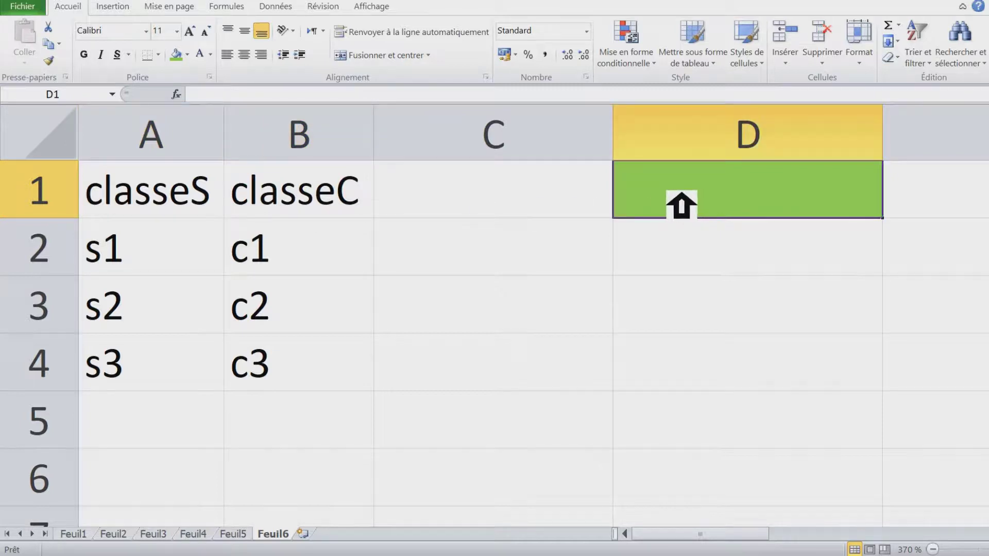
left_click(295, 5)
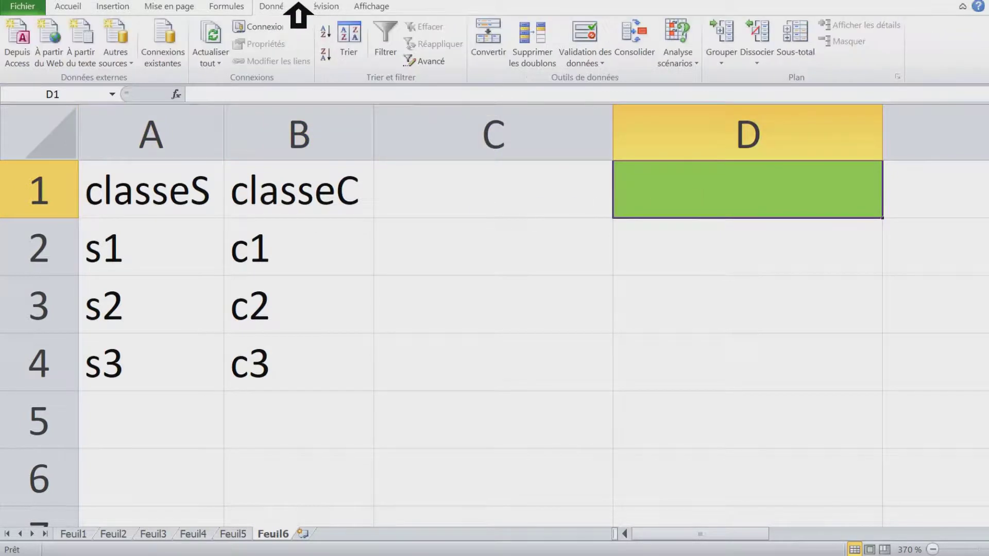
left_click(615, 63)
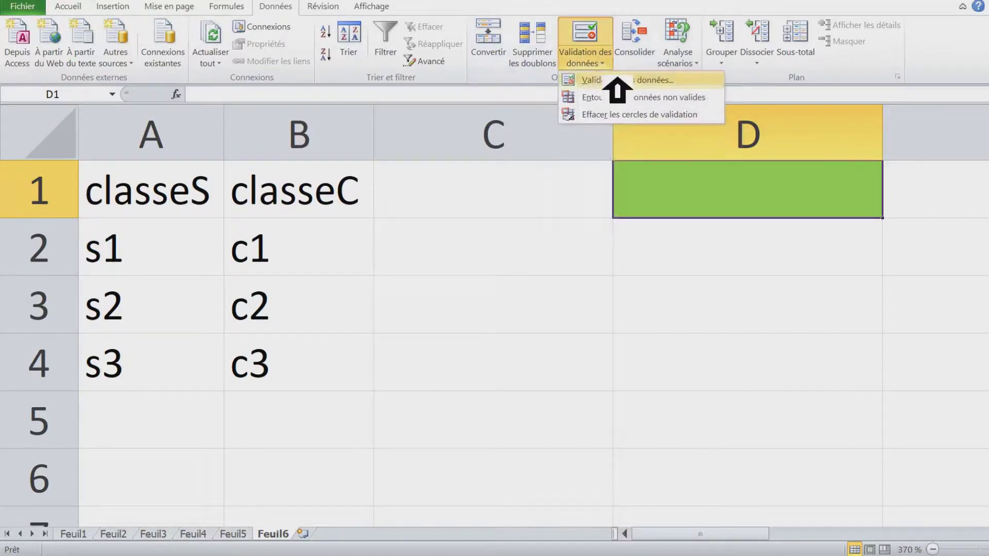
left_click(616, 79)
left_click(753, 279)
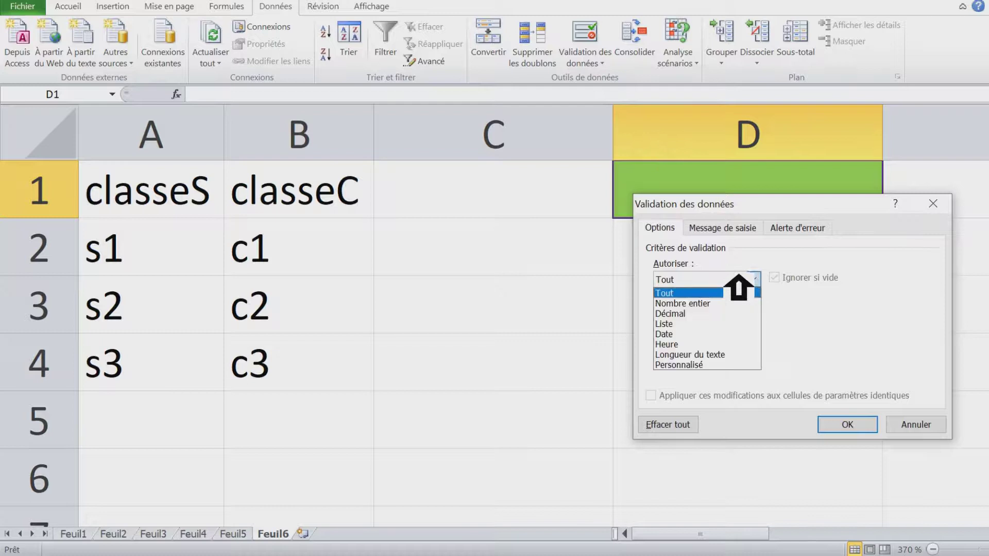
left_click(697, 326)
left_click(778, 344)
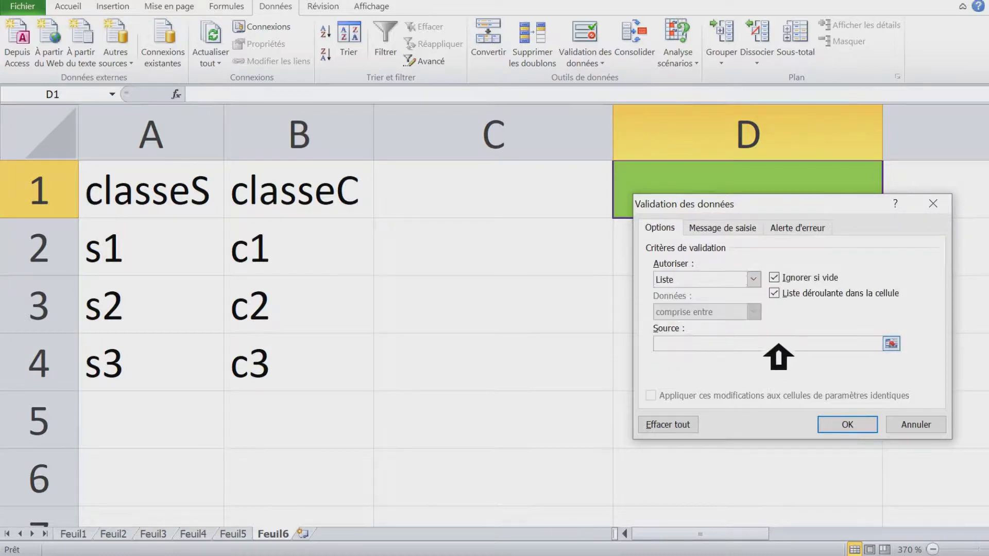
left_click(177, 205)
left_click_drag(178, 215, 309, 215)
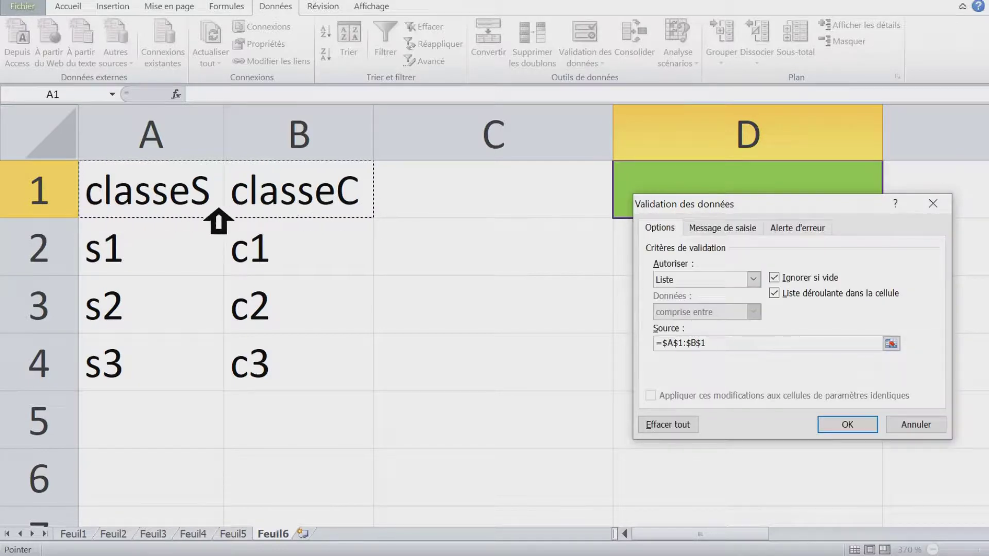
left_click(862, 423)
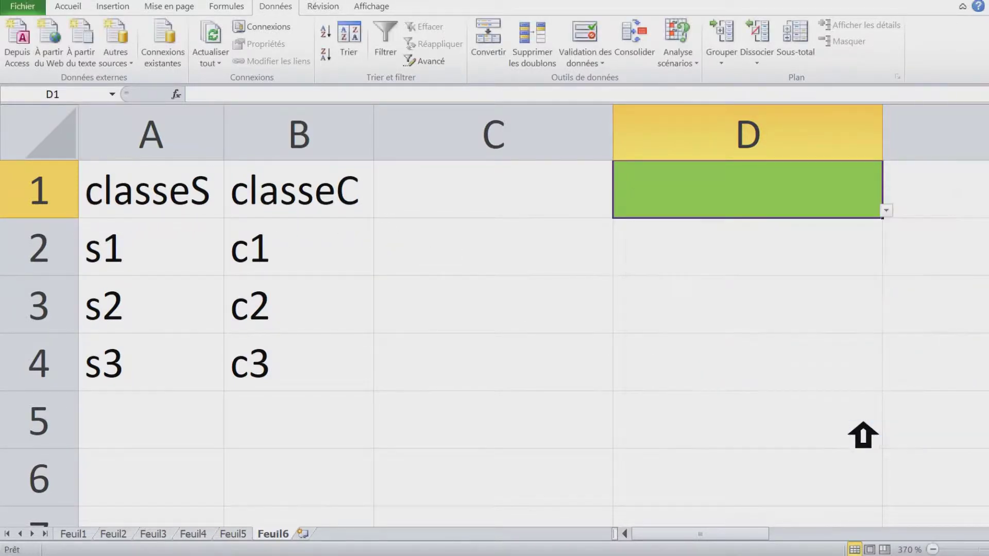
Step: Try classeS from the drop-down list in D1, and set the cell to classeC
left_click(796, 227)
left_click(864, 198)
left_click(886, 211)
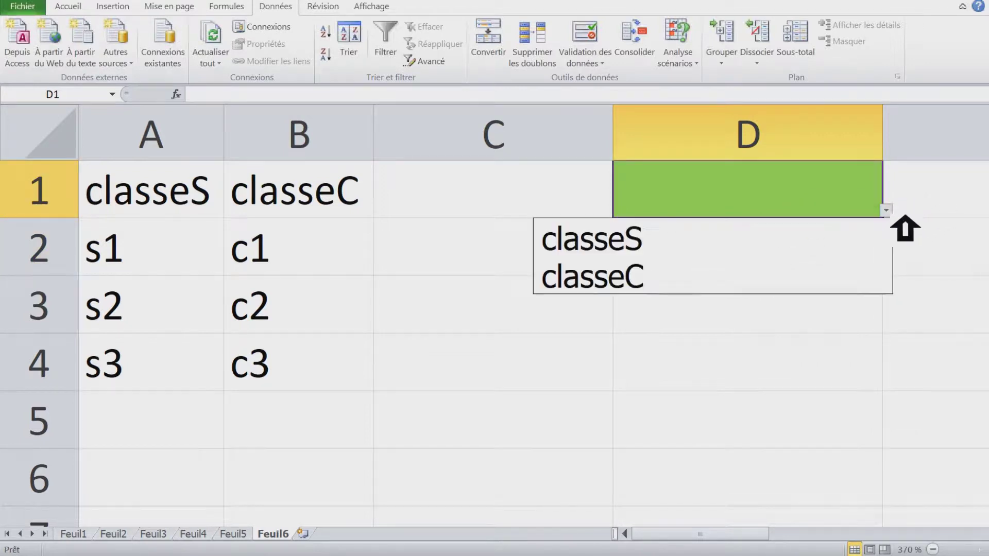
left_click(689, 239)
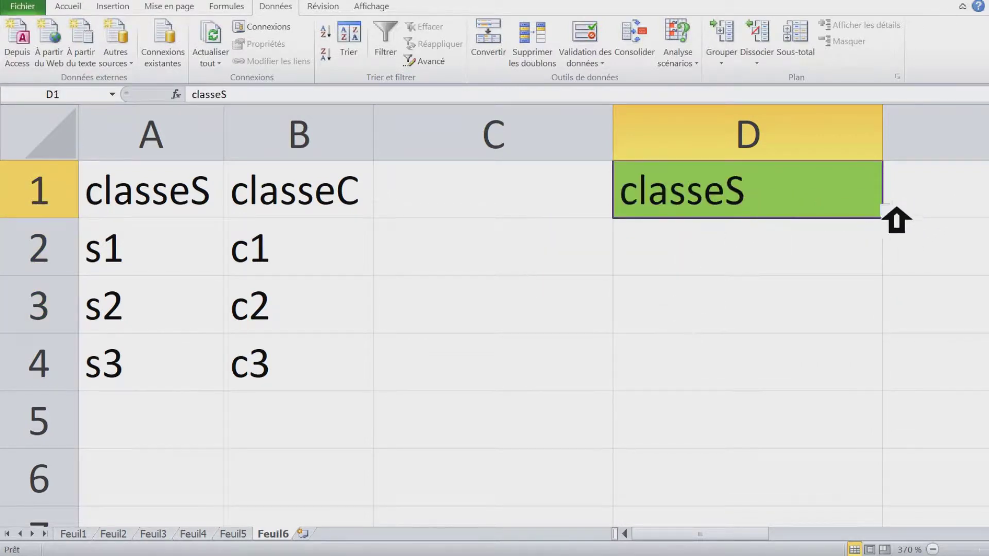
left_click(902, 212)
left_click(745, 289)
left_click(752, 330)
Step: Fill cell D2 with the standard red colour
left_click(808, 261)
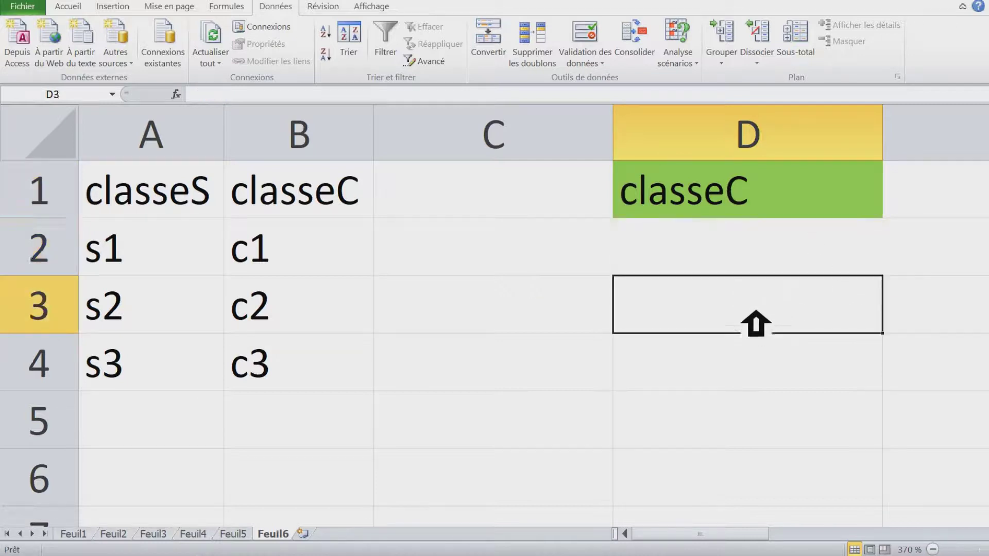
left_click(78, 7)
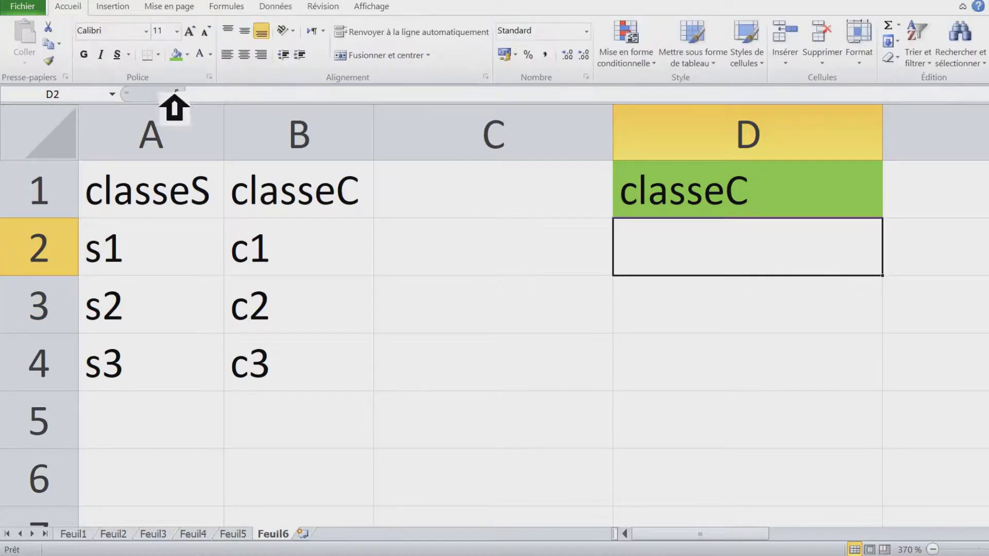
left_click(187, 54)
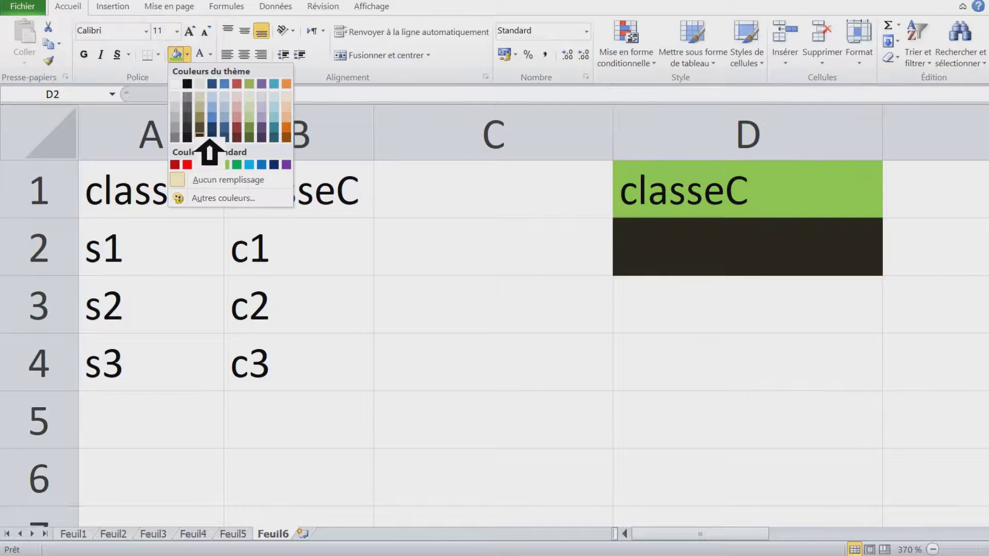
left_click(187, 165)
left_click(757, 316)
left_click(753, 253)
type("1")
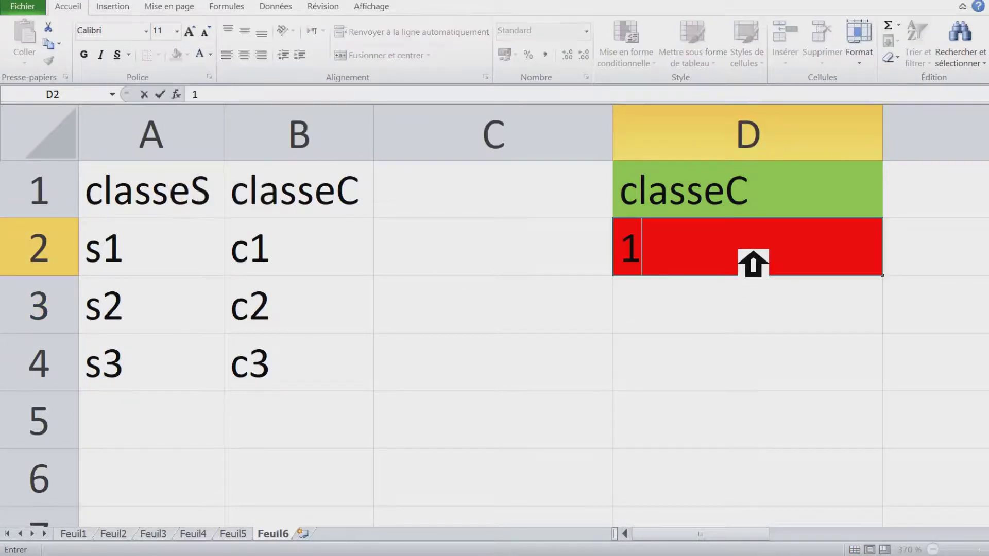
key("Return")
left_click(689, 264)
key("Delete")
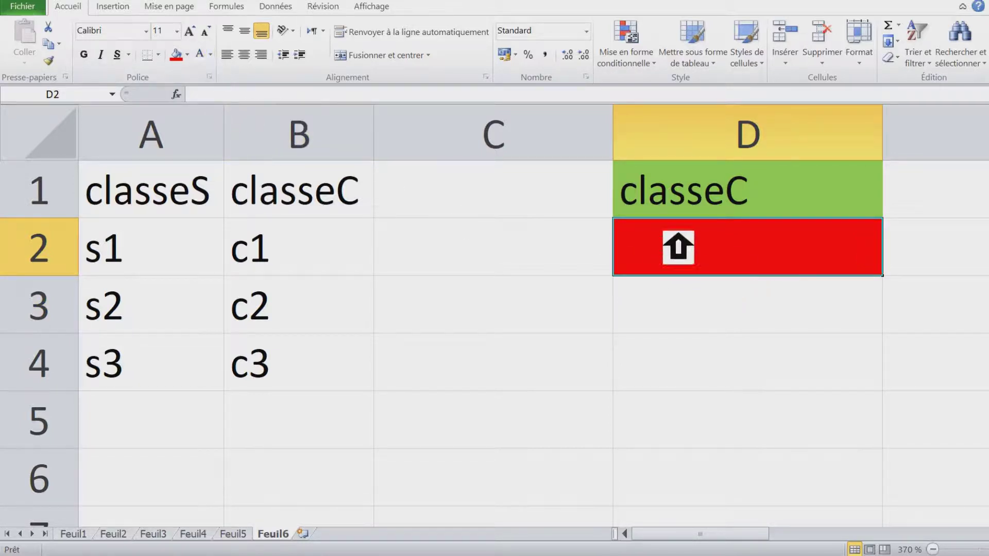
Step: Set up a data validation rule on cell D2 that allows a list
left_click(288, 6)
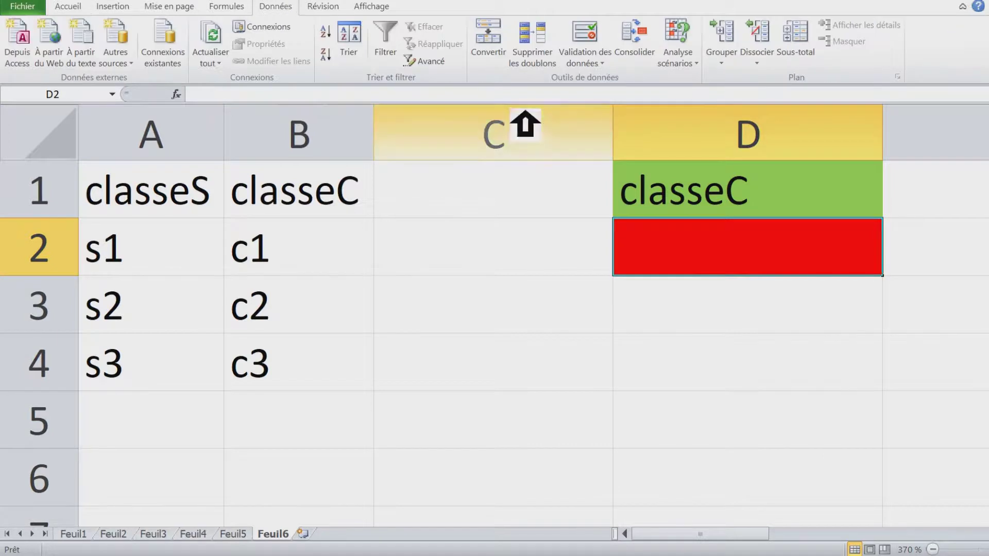
left_click(611, 61)
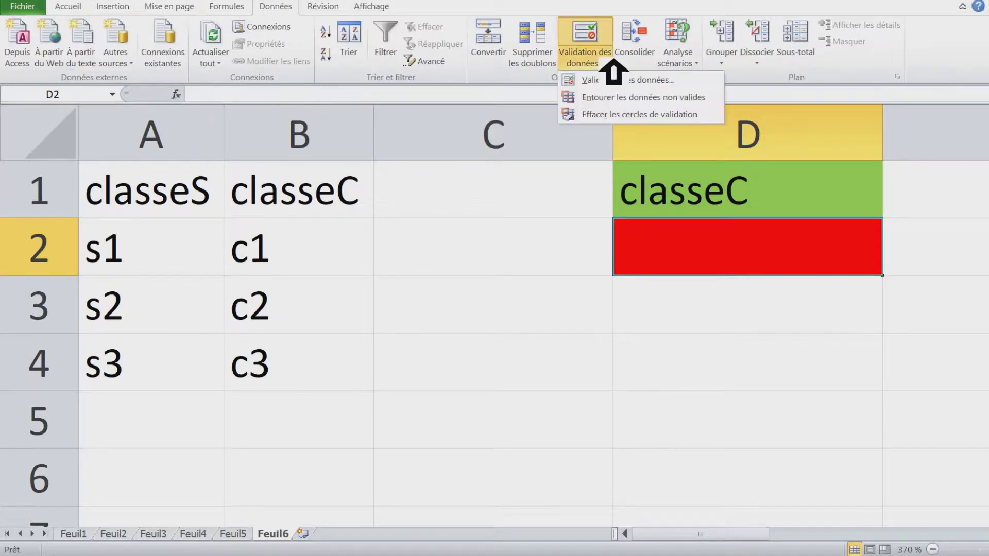
left_click(624, 85)
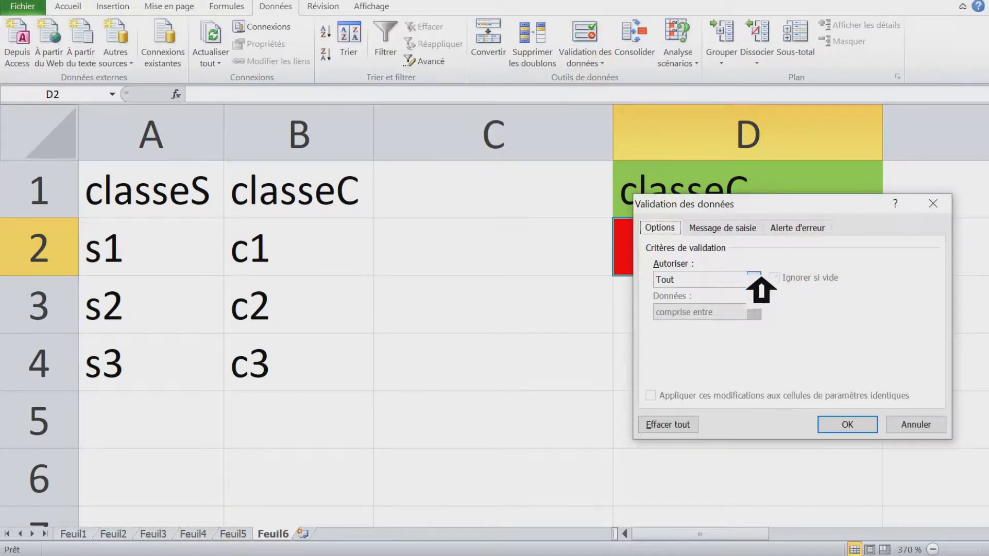
left_click(755, 280)
left_click(709, 323)
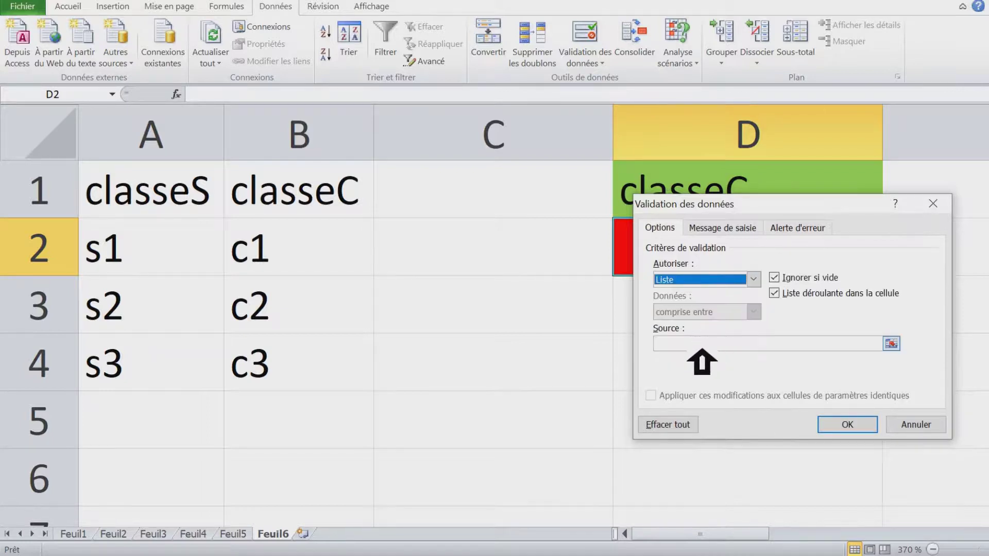
Step: Use INDIRECT with a reference to cell D1 as the list source for D2, and apply the validation
left_click(706, 344)
type("=")
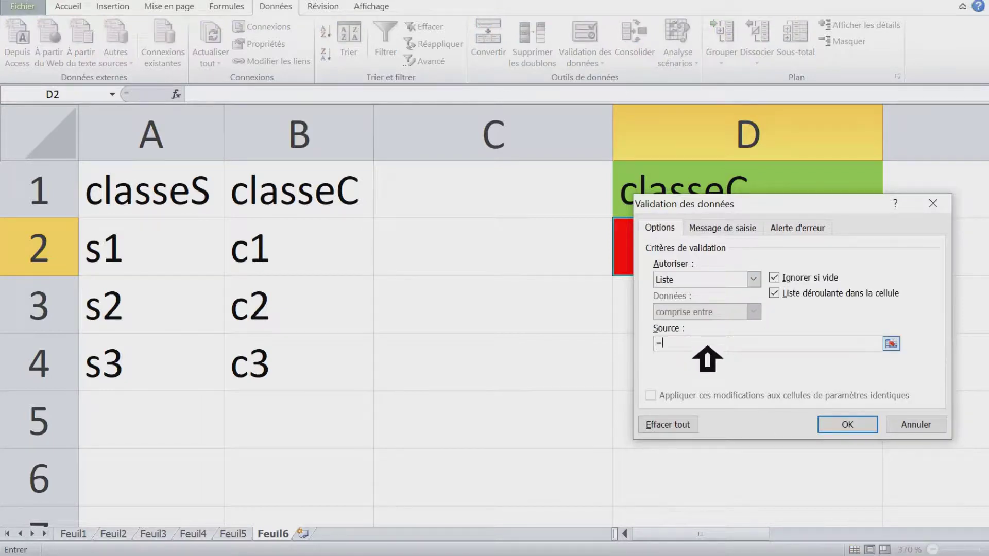
type("indirect(")
left_click_drag(802, 201, 526, 335)
left_click(768, 198)
left_click_drag(541, 334, 608, 142)
left_click(676, 363)
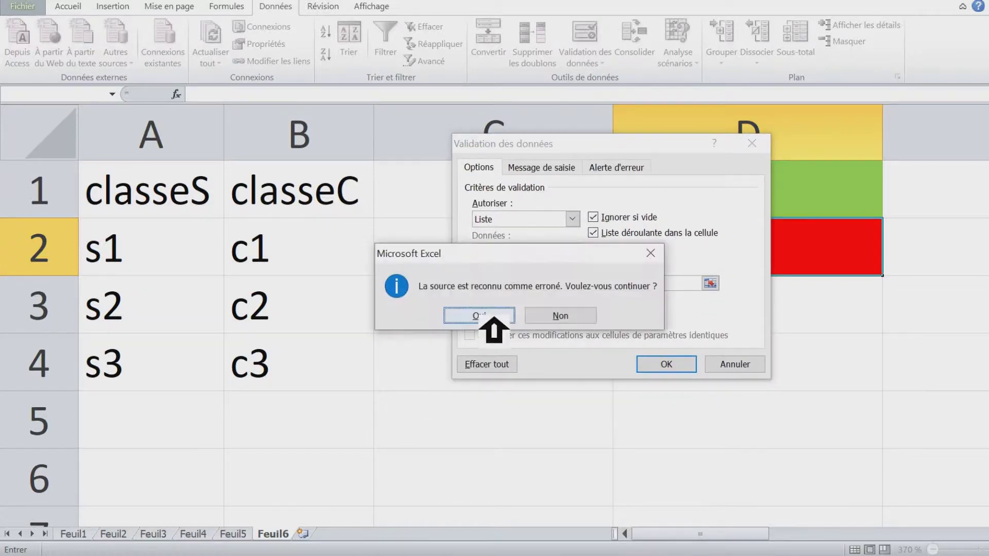
left_click(487, 315)
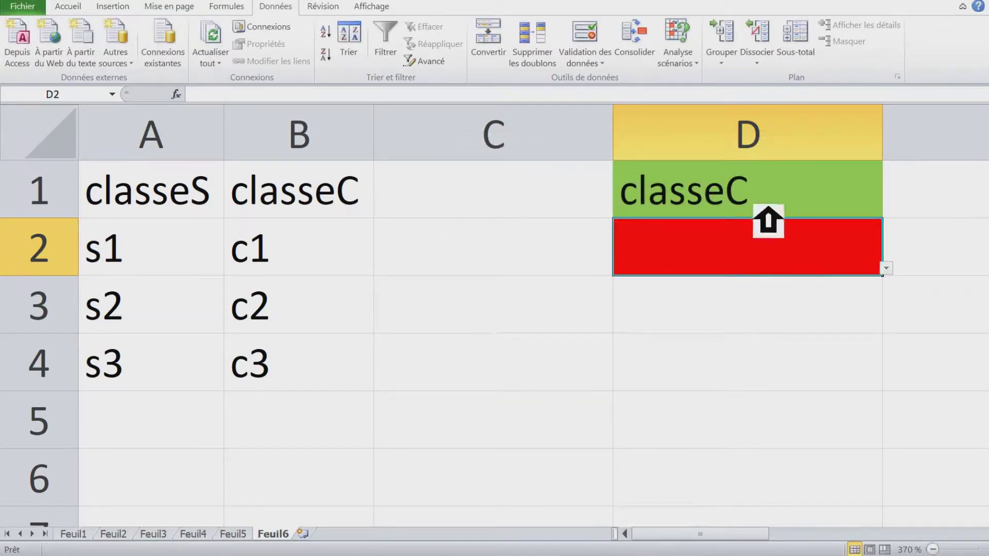
Step: Define the workbook-level name classeS for the range A1:A4 on Feuil6
left_click(786, 209)
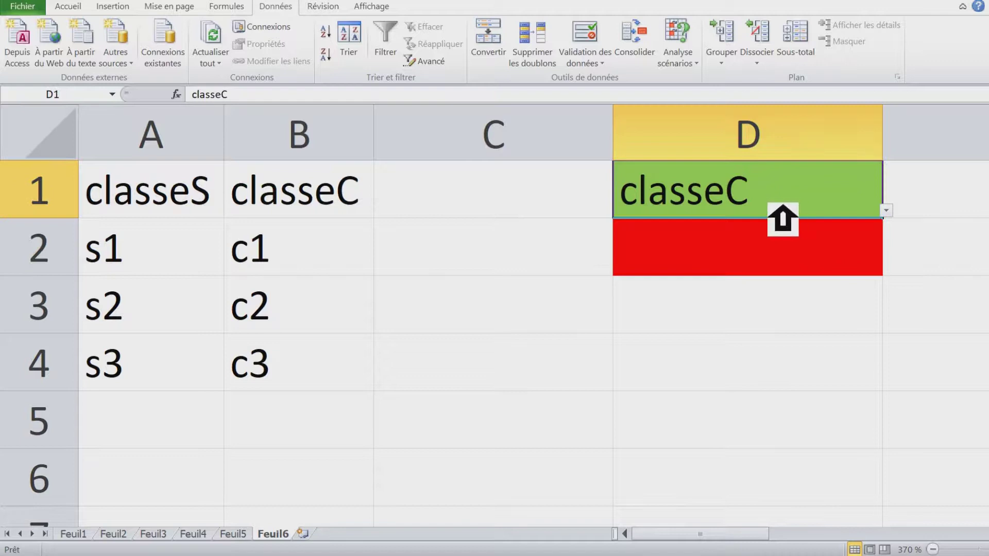
left_click(800, 255)
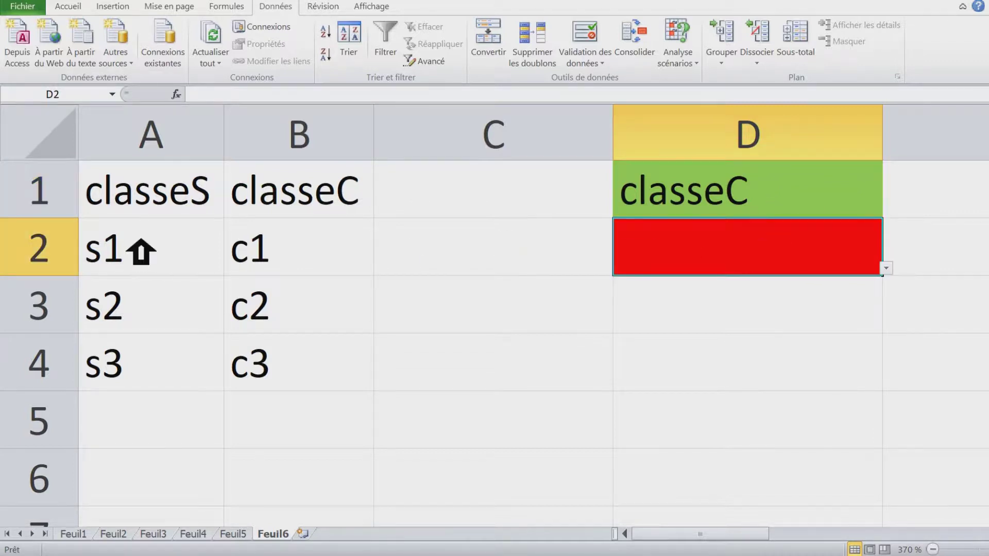
left_click_drag(129, 252, 155, 360)
left_click_drag(154, 214, 157, 364)
left_click(155, 241)
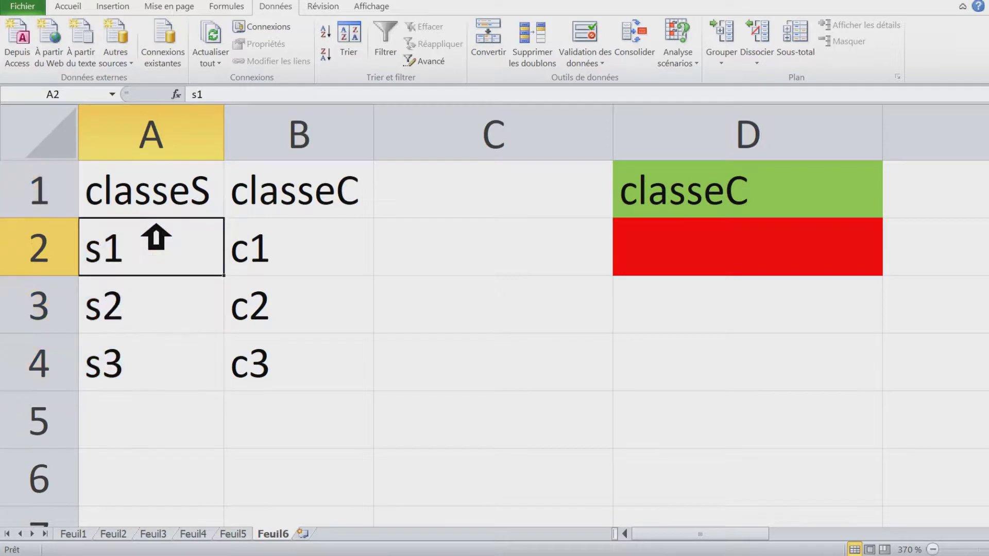
left_click_drag(168, 213, 170, 379)
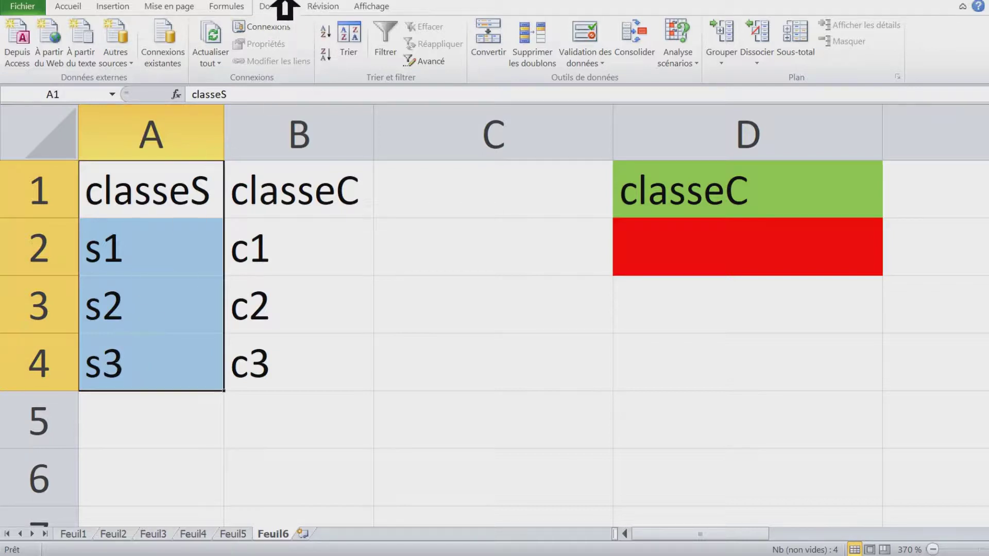
left_click(235, 6)
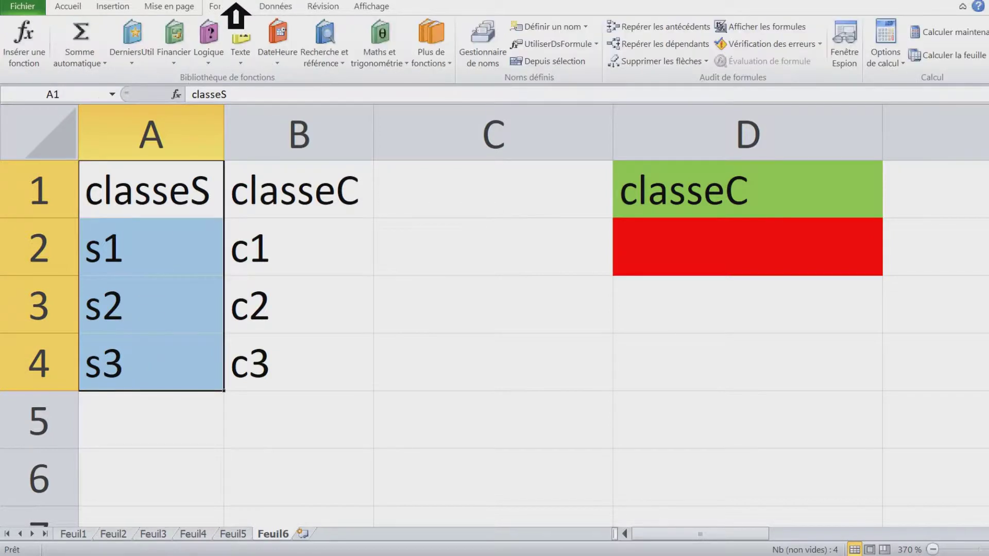
left_click(577, 26)
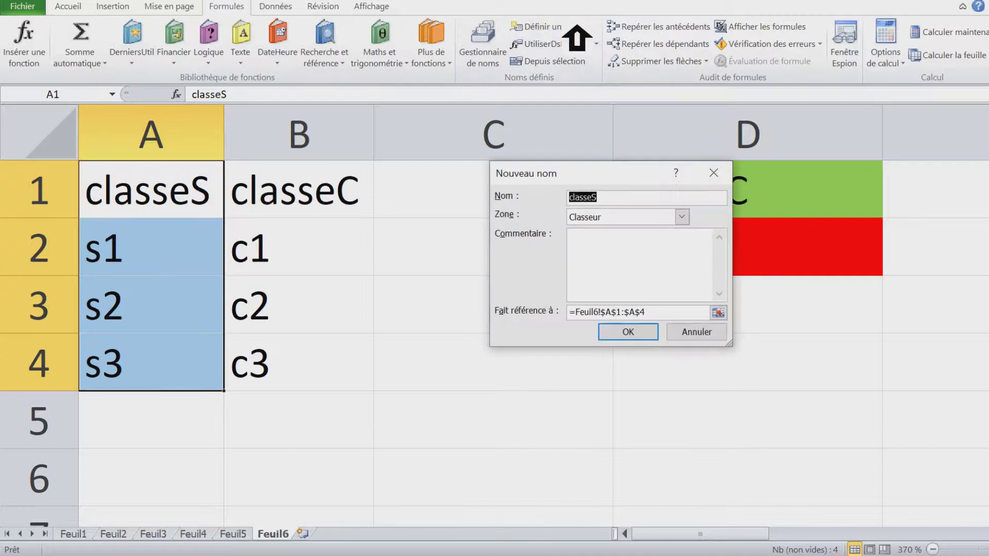
left_click(623, 198)
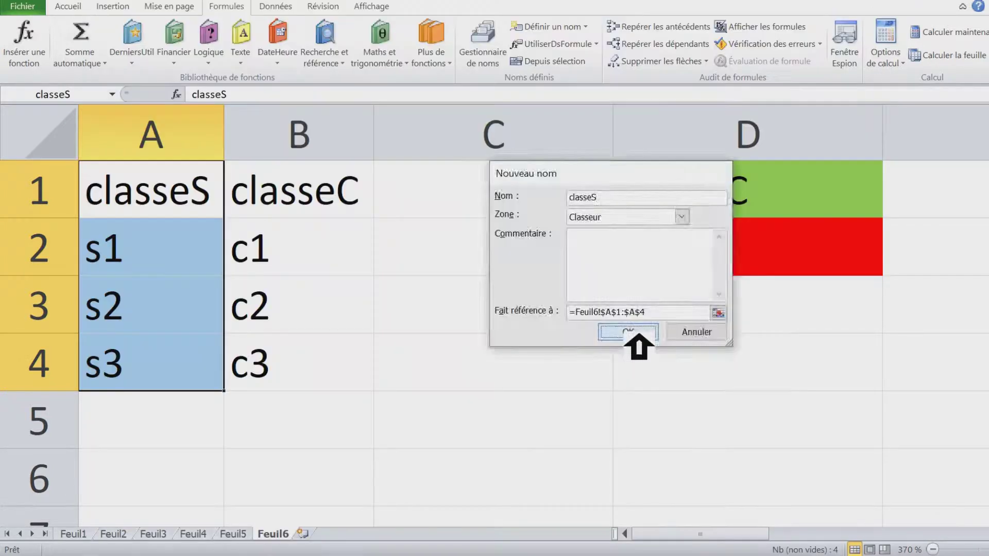
left_click(639, 343)
Step: Define the workbook-level name classeC for the range B1:B4 on Feuil6
left_click(314, 247)
left_click_drag(312, 199, 314, 382)
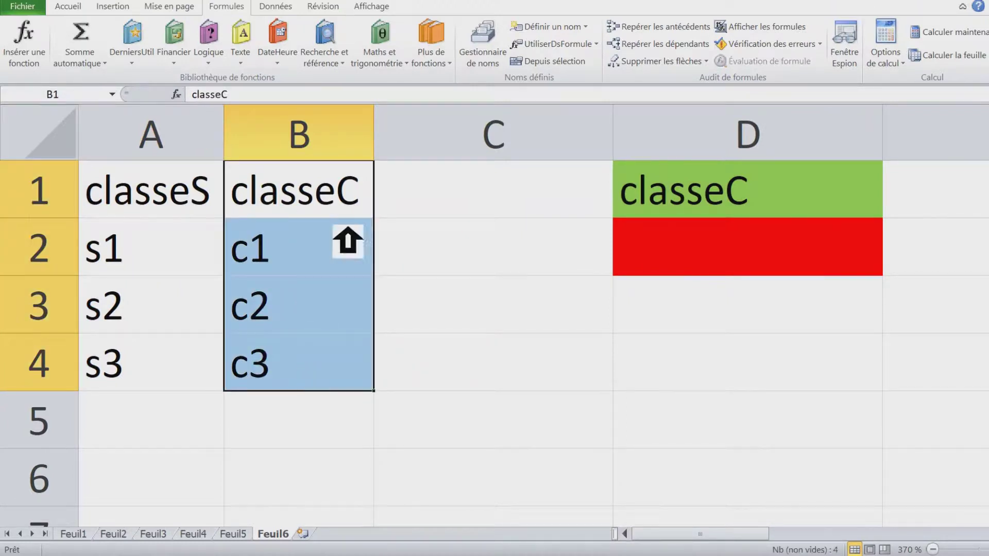
left_click(573, 30)
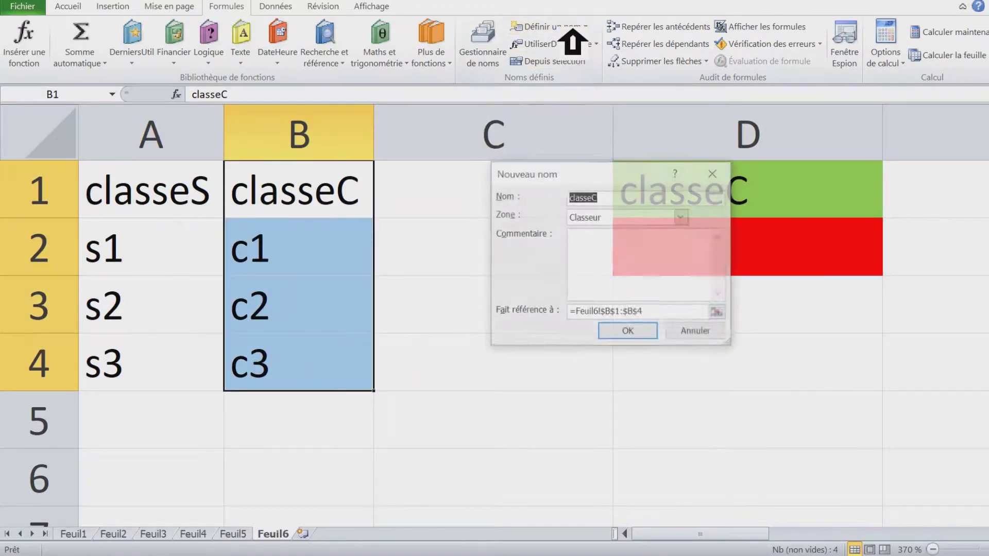
left_click(622, 195)
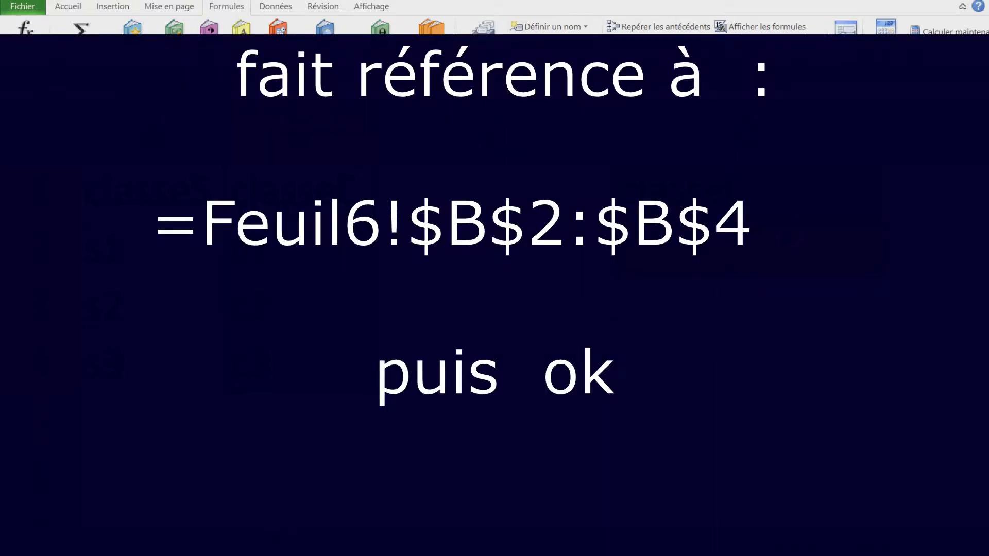
left_click(639, 335)
Step: Choose classeS from the drop-down list in D1, and choose classeS from the dependent list in D2
left_click(786, 210)
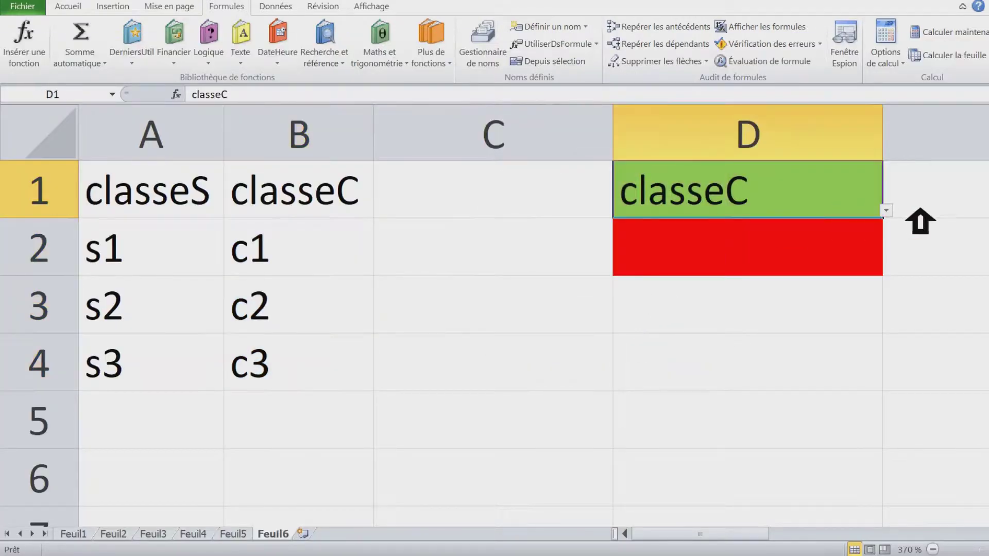
left_click(886, 210)
left_click(772, 235)
left_click(770, 258)
left_click(890, 273)
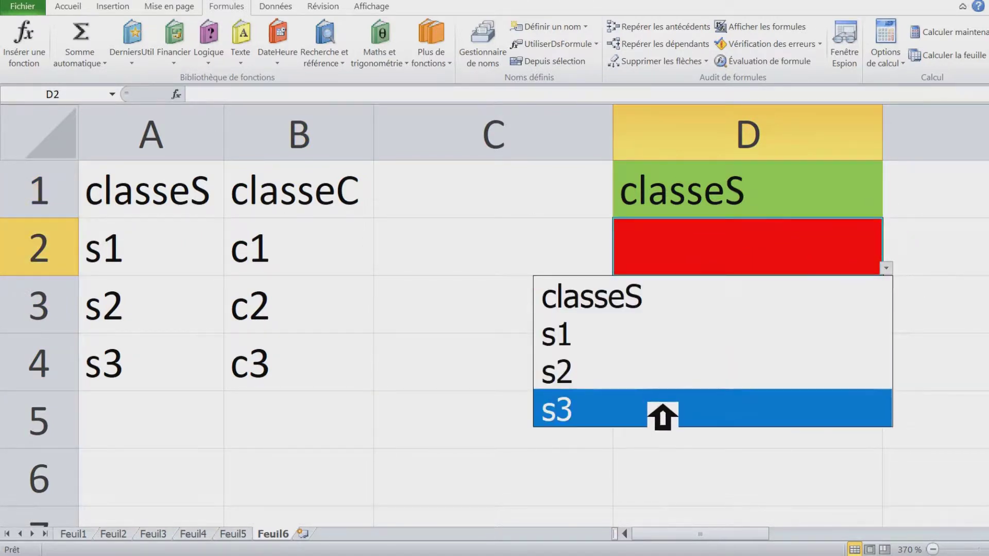
left_click(660, 301)
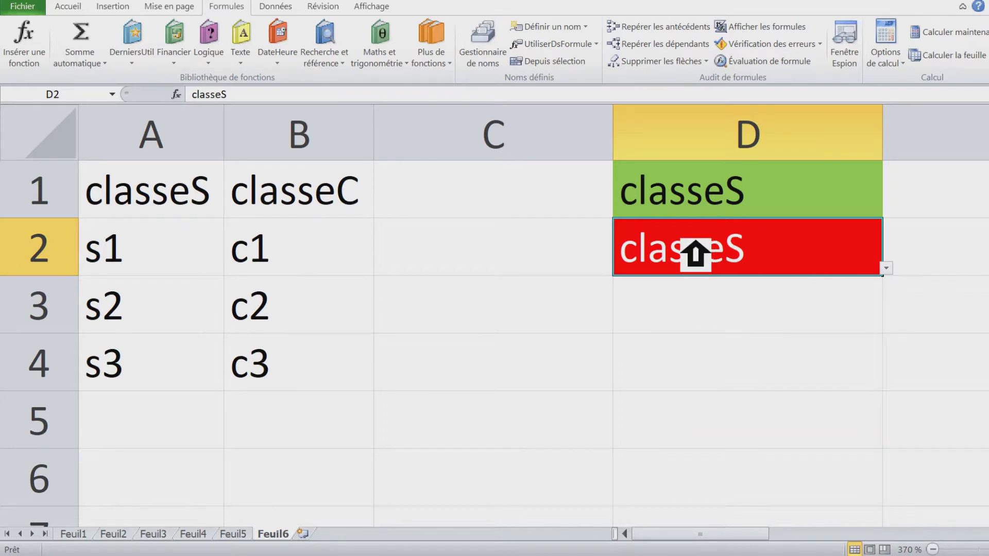
Step: Start a new name for the classeS column and extend its reference to =Feuil6!$A$1:$A$4+Feuil6!$A$2:$A$4
left_click(172, 268)
left_click_drag(157, 206, 158, 372)
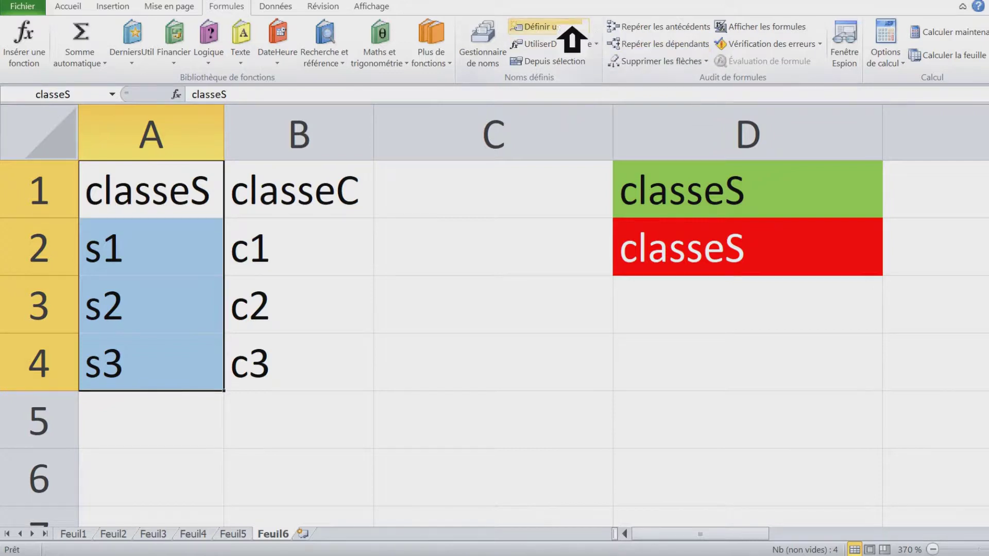
left_click(573, 29)
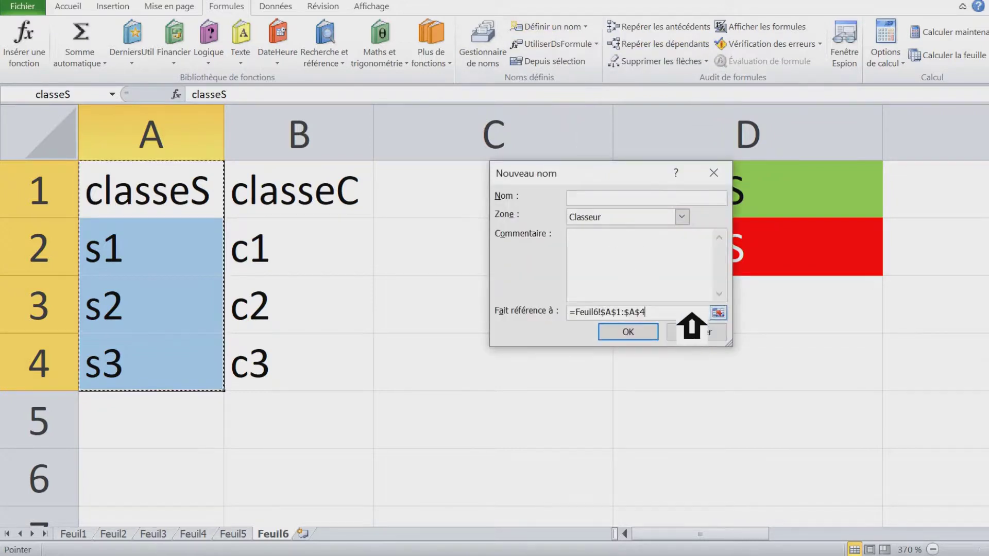
left_click(718, 313)
type("+")
left_click_drag(149, 254, 153, 363)
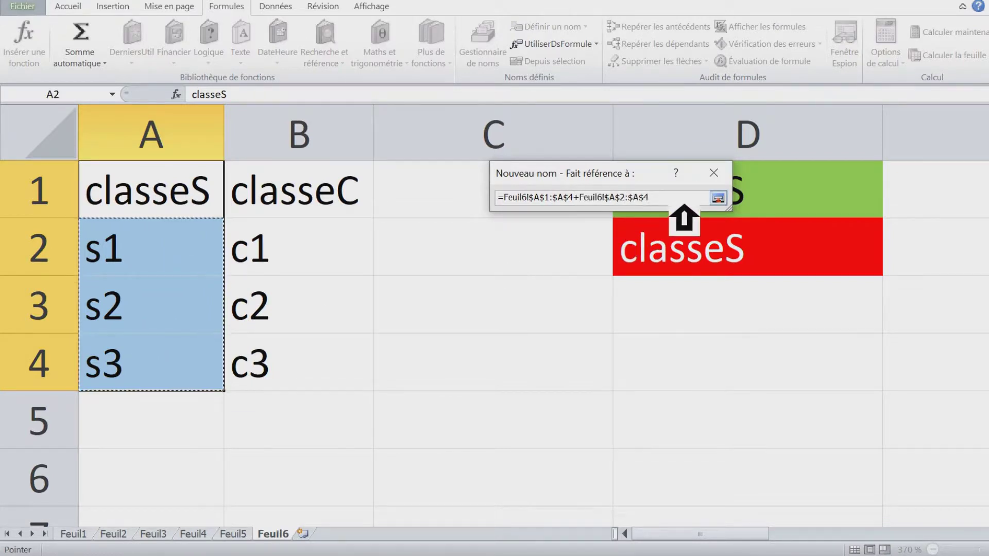